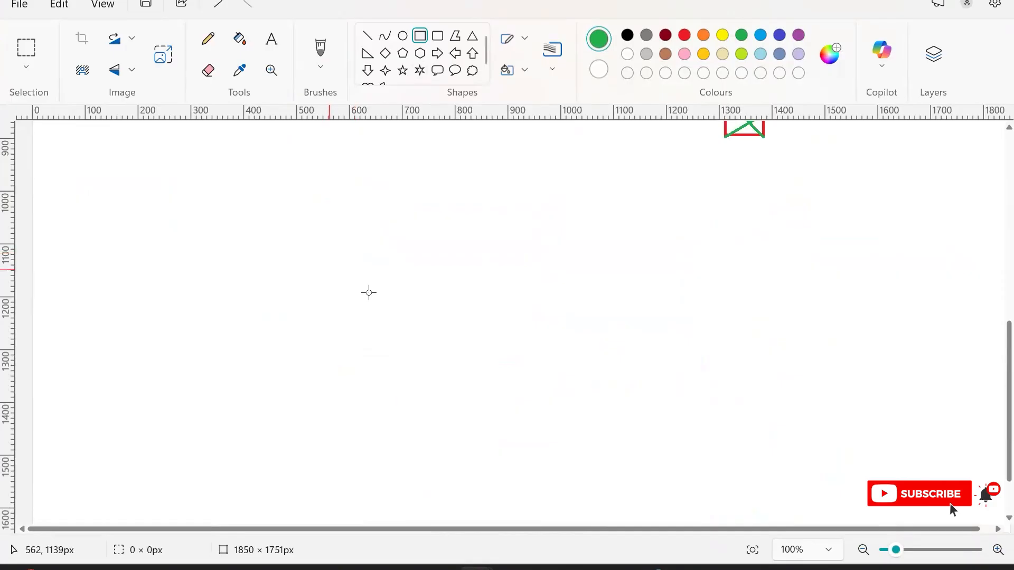
# Step: Draw three green rectangles about 150 px wide, spaced out in a horizontal row across the blank canvas area
pyautogui.moveTo(500, 268); pyautogui.dragTo(582, 307)
pyautogui.click(623, 315)
pyautogui.moveTo(682, 262); pyautogui.dragTo(755, 300)
pyautogui.click(811, 338)
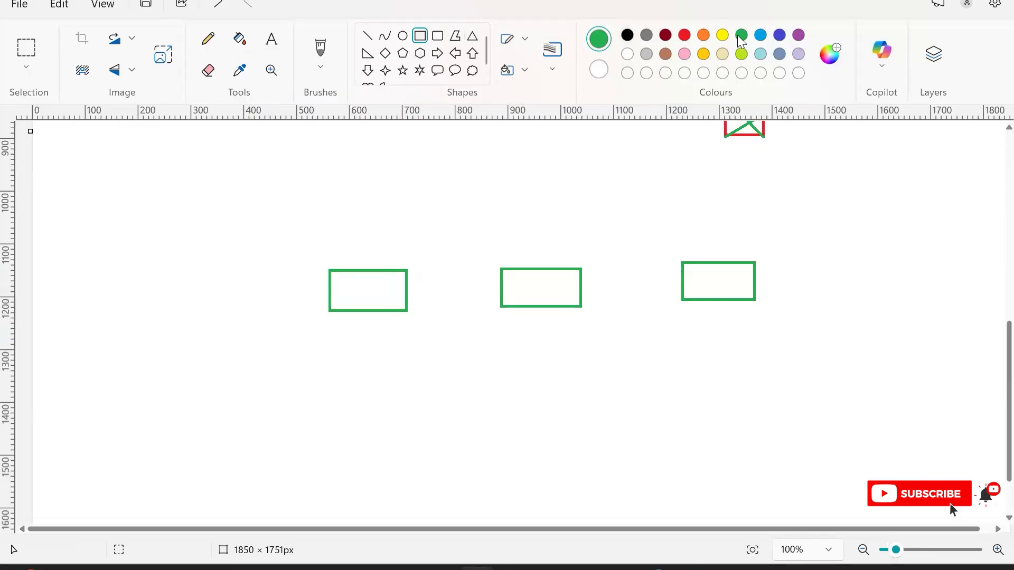
# Step: Draw an indigo rectangle below and left of the green row, and connect it with a line to the first green rectangle
pyautogui.click(780, 34)
pyautogui.moveTo(140, 381); pyautogui.dragTo(212, 411)
pyautogui.click(325, 408)
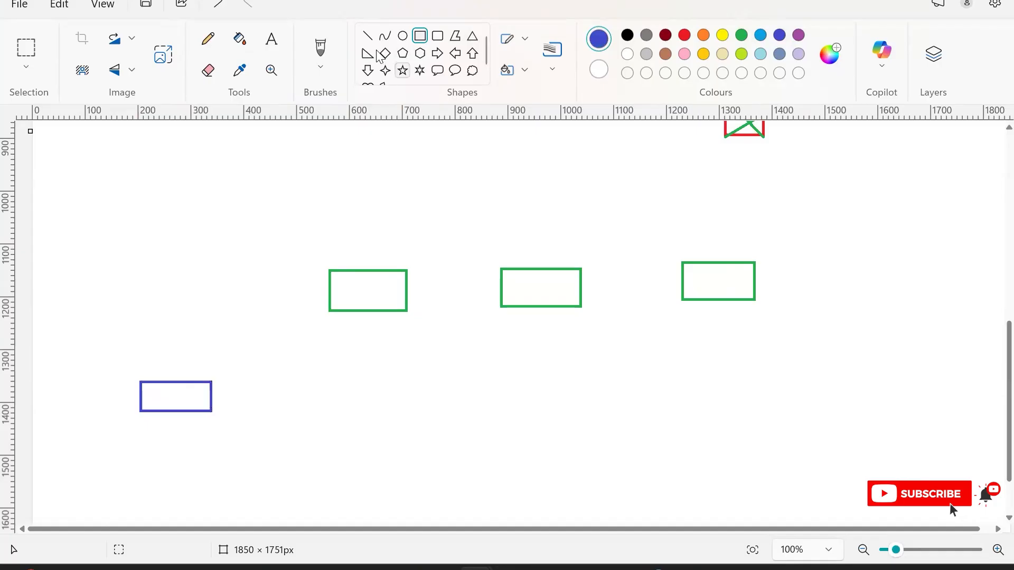
pyautogui.click(367, 36)
pyautogui.moveTo(207, 384); pyautogui.dragTo(332, 312)
pyautogui.click(380, 319)
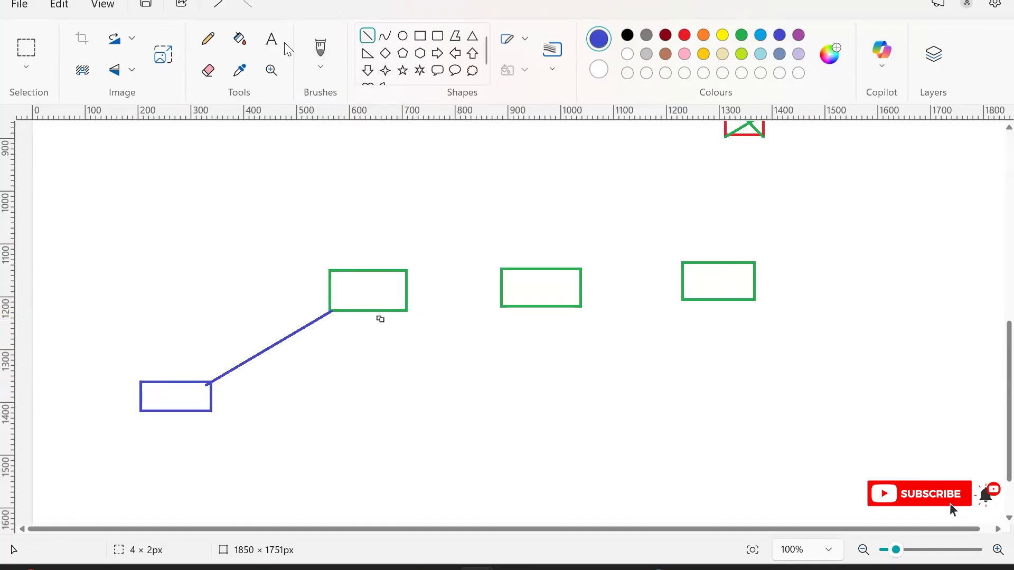
# Step: Label the three green rectangles in indigo text as dev, qa and prod, in order from left to right
pyautogui.click(271, 38)
pyautogui.moveTo(344, 215); pyautogui.dragTo(427, 236)
pyautogui.write('dev')
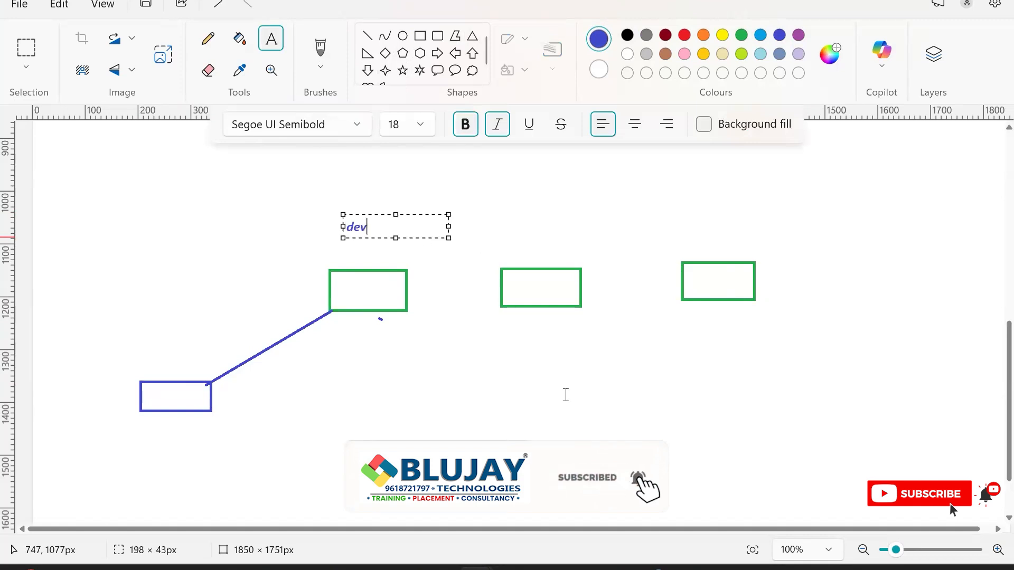
pyautogui.click(566, 396)
pyautogui.moveTo(504, 324); pyautogui.dragTo(559, 333)
pyautogui.write('q')
pyautogui.click(645, 339)
pyautogui.moveTo(680, 230); pyautogui.dragTo(755, 254)
pyautogui.write('prod')
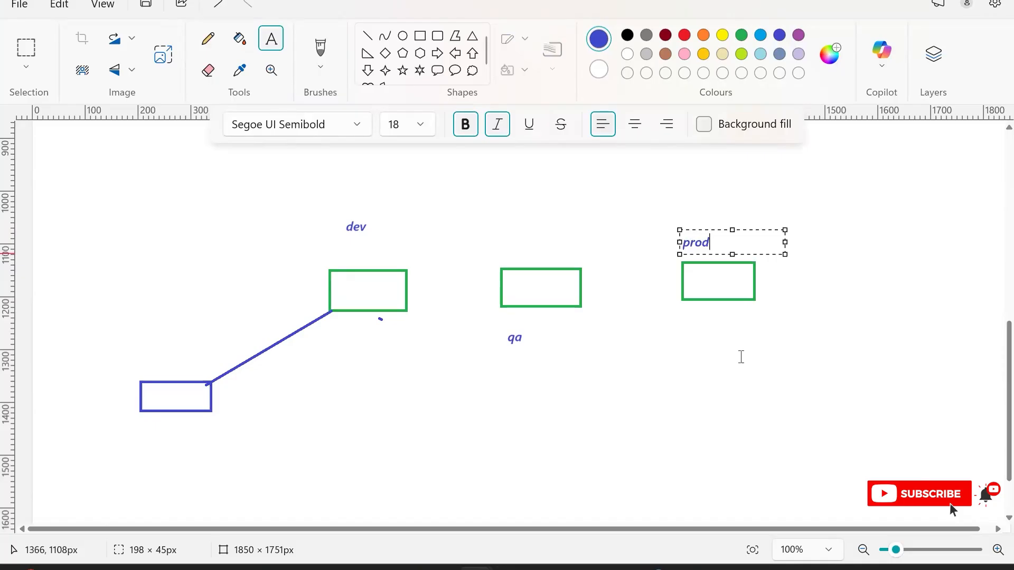
pyautogui.click(727, 410)
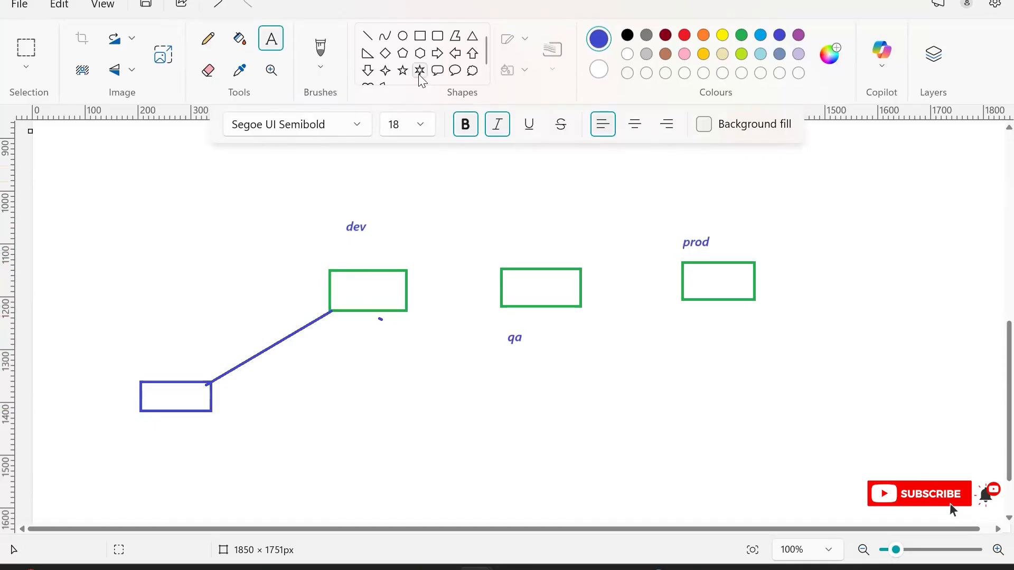
# Step: Draw a dark red rectangle above the green row, between the dev and qa rectangles
pyautogui.click(420, 36)
pyautogui.click(667, 36)
pyautogui.moveTo(423, 171); pyautogui.dragTo(497, 203)
pyautogui.moveTo(560, 203); pyautogui.dragTo(572, 204)
# Step: Add the label "main" in red text just below the dark red rectangle
pyautogui.click(271, 40)
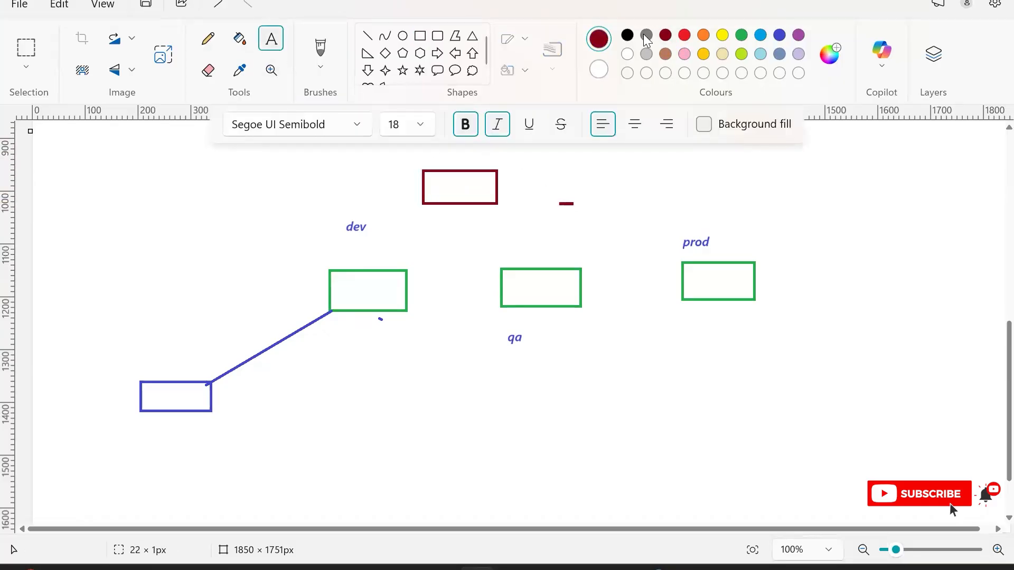
pyautogui.click(684, 36)
pyautogui.click(418, 218)
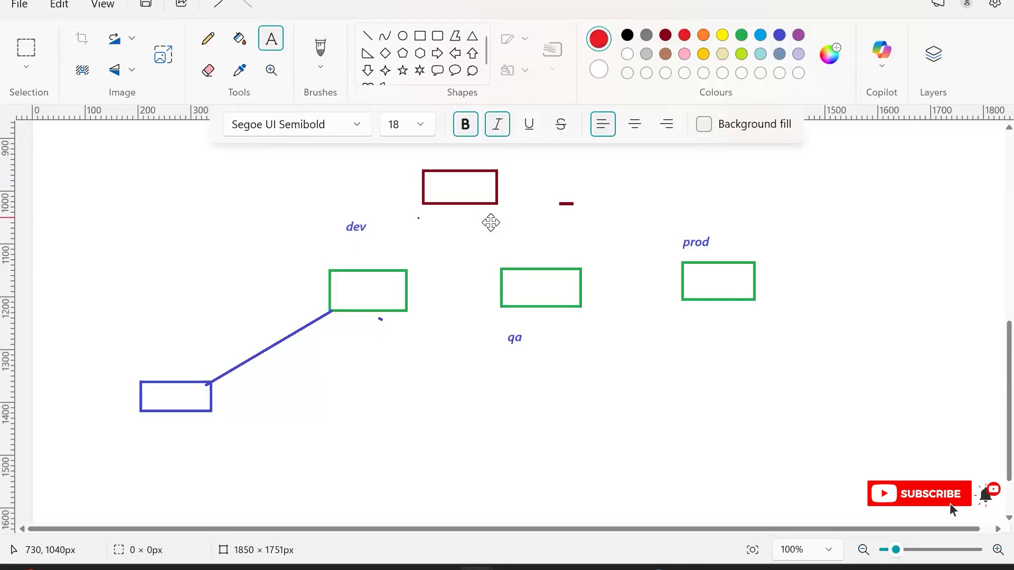
pyautogui.write('main')
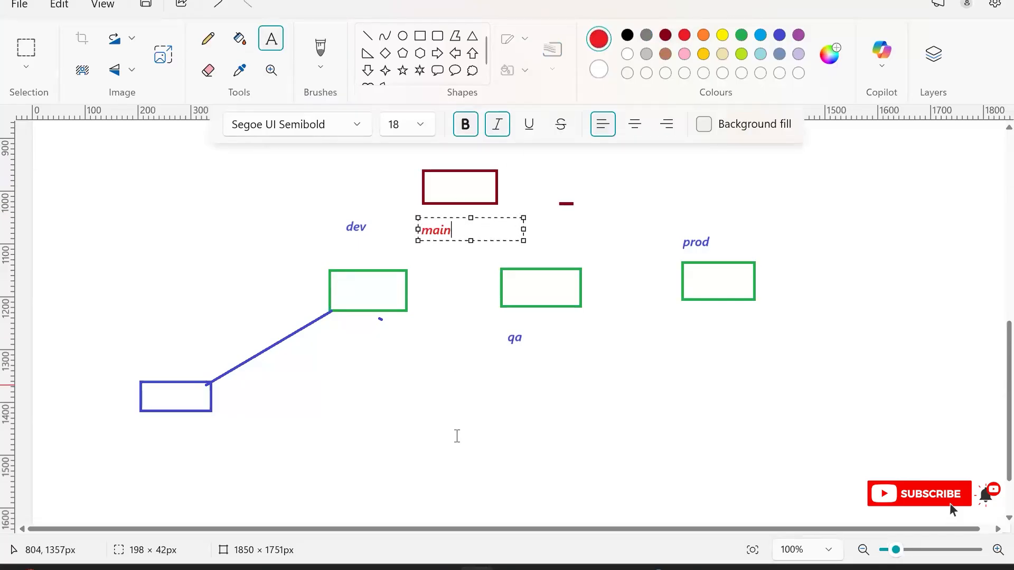
pyautogui.click(457, 436)
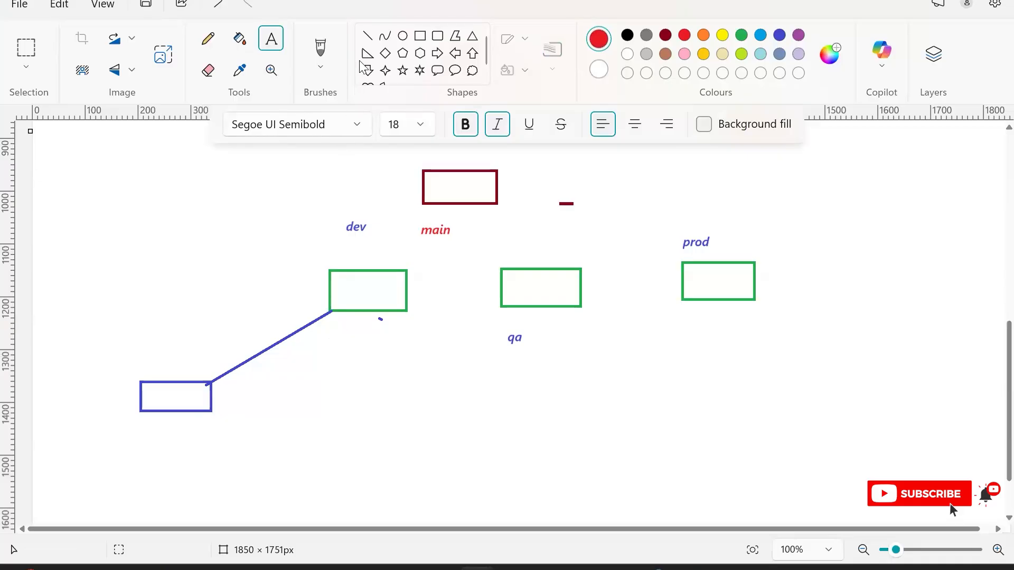
# Step: Draw a red line from the dev rectangle up to the main rectangle and label it "MR"
pyautogui.click(367, 35)
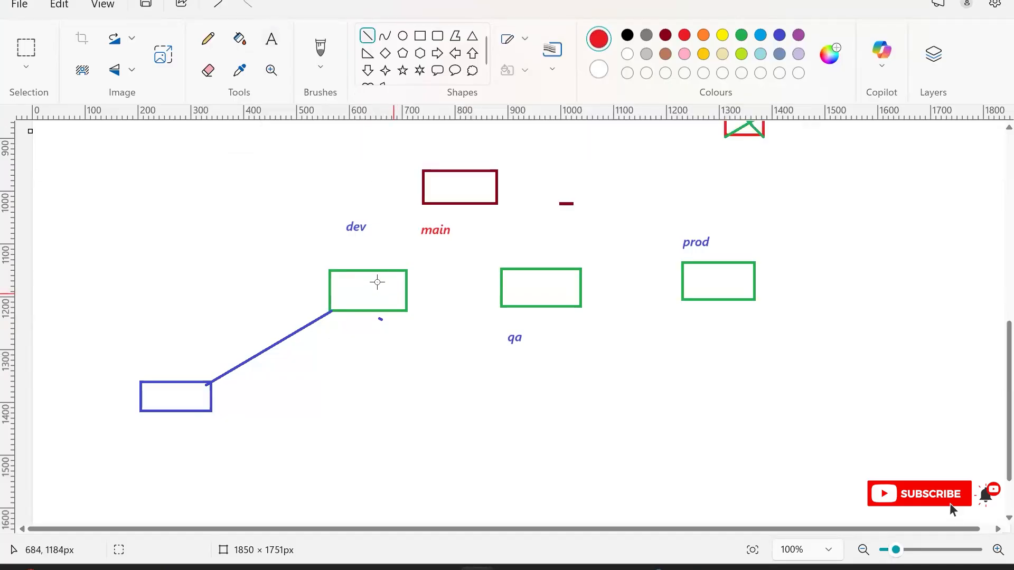
pyautogui.moveTo(373, 270); pyautogui.dragTo(436, 202)
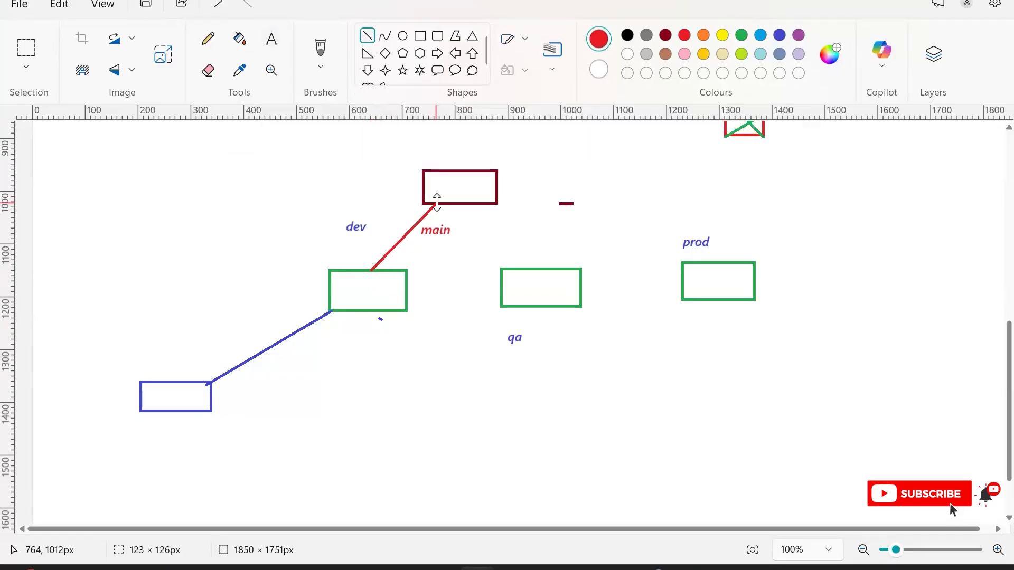
pyautogui.click(272, 38)
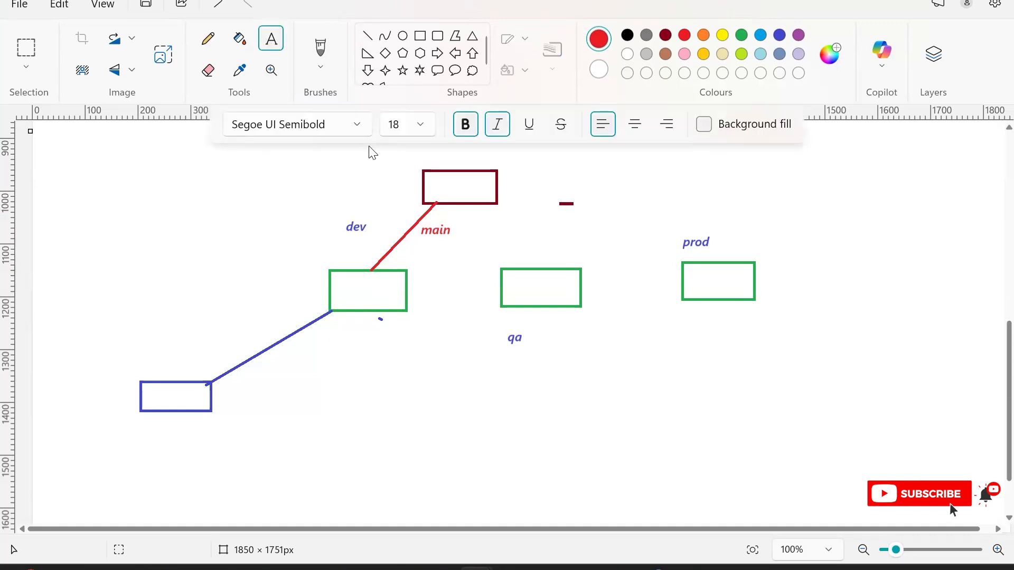
pyautogui.moveTo(376, 219); pyautogui.dragTo(433, 239)
pyautogui.write('MR')
pyautogui.click(463, 409)
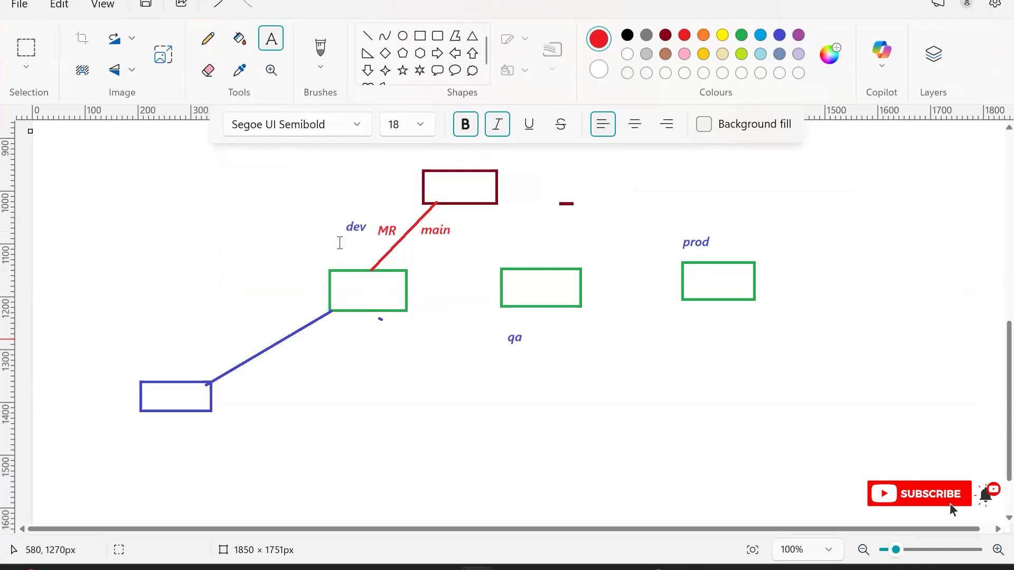
# Step: Draw red lines from the main rectangle to the qa rectangle and to the prod rectangle
pyautogui.click(420, 36)
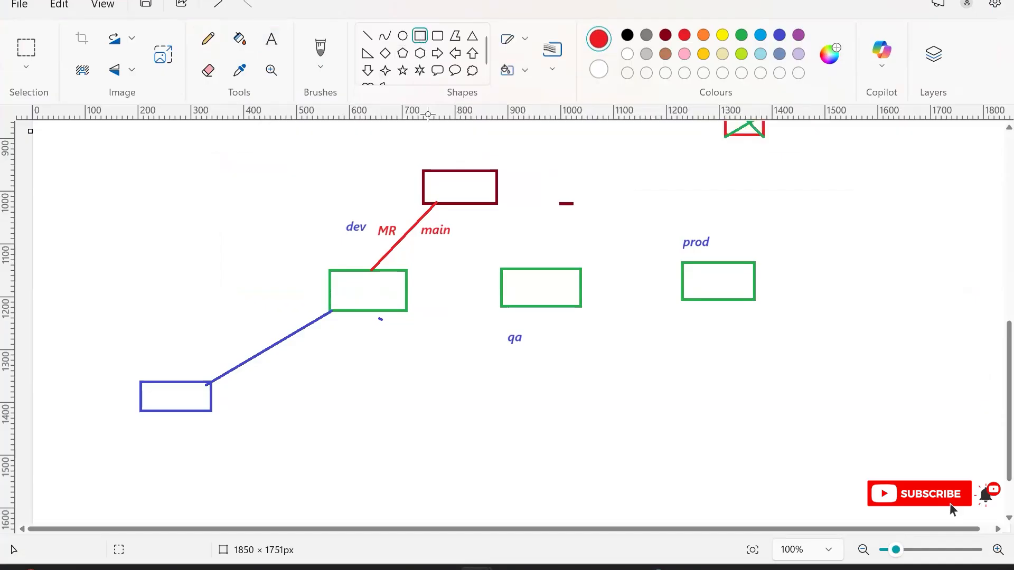
pyautogui.click(369, 37)
pyautogui.moveTo(492, 202); pyautogui.dragTo(540, 281)
pyautogui.click(606, 286)
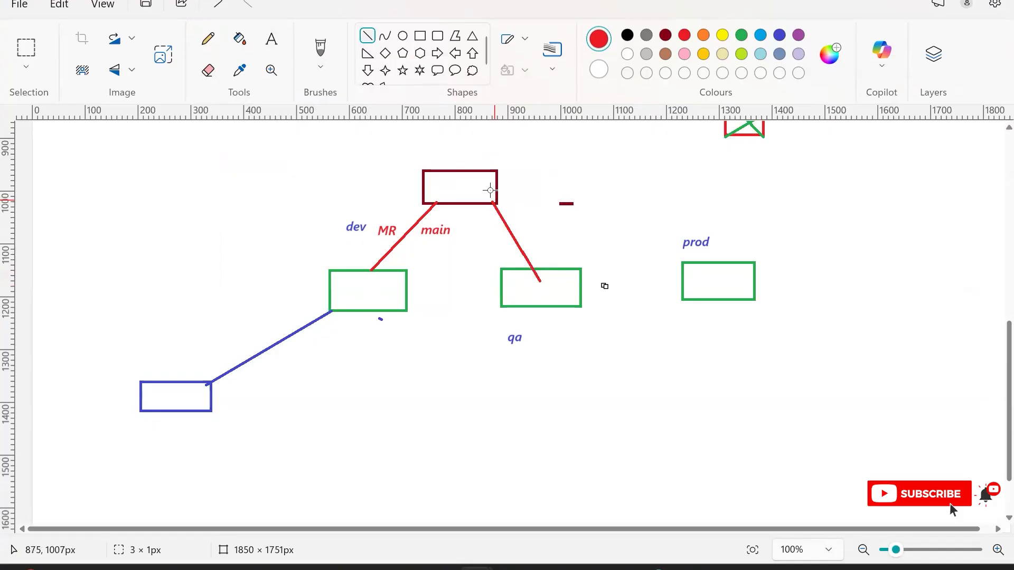
pyautogui.moveTo(491, 190); pyautogui.dragTo(679, 266)
pyautogui.click(721, 377)
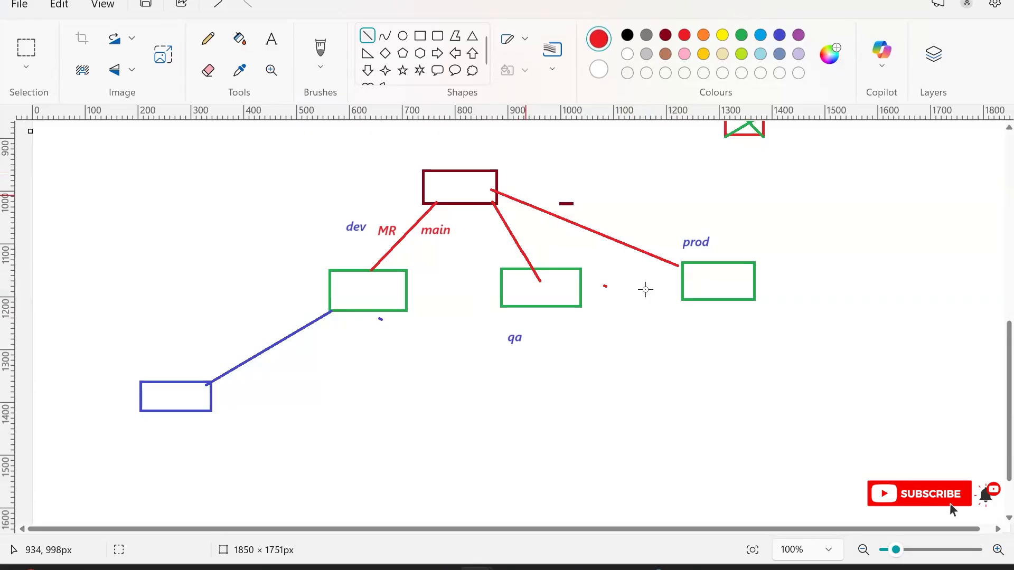
# Step: Draw a purple rectangle below the prod rectangle and write "bug" inside it
pyautogui.click(420, 36)
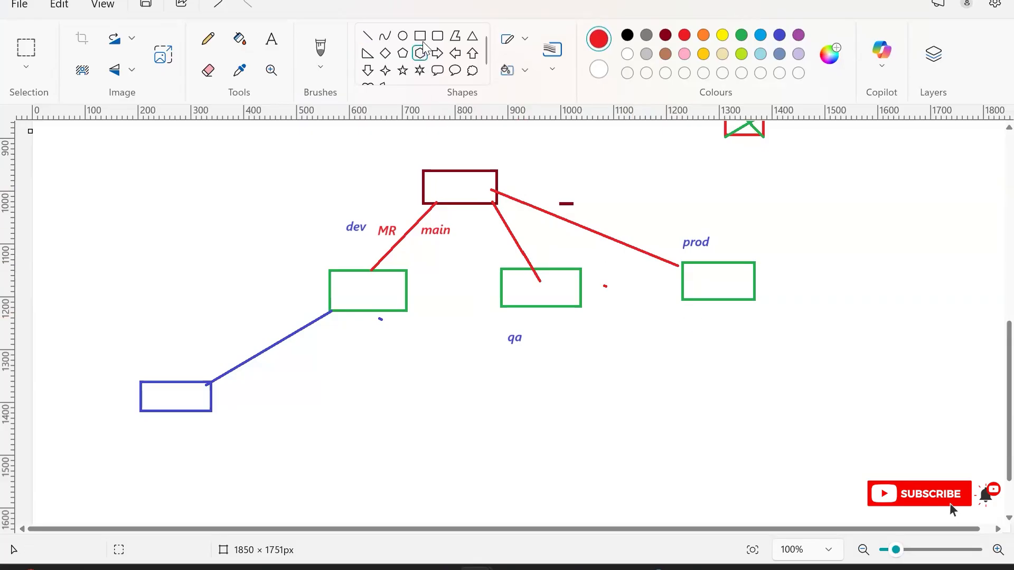
pyautogui.click(799, 35)
pyautogui.moveTo(712, 325)
pyautogui.mouseDown()
pyautogui.moveTo(794, 361)
pyautogui.moveTo(837, 364)
pyautogui.mouseUp()
pyautogui.click(264, 40)
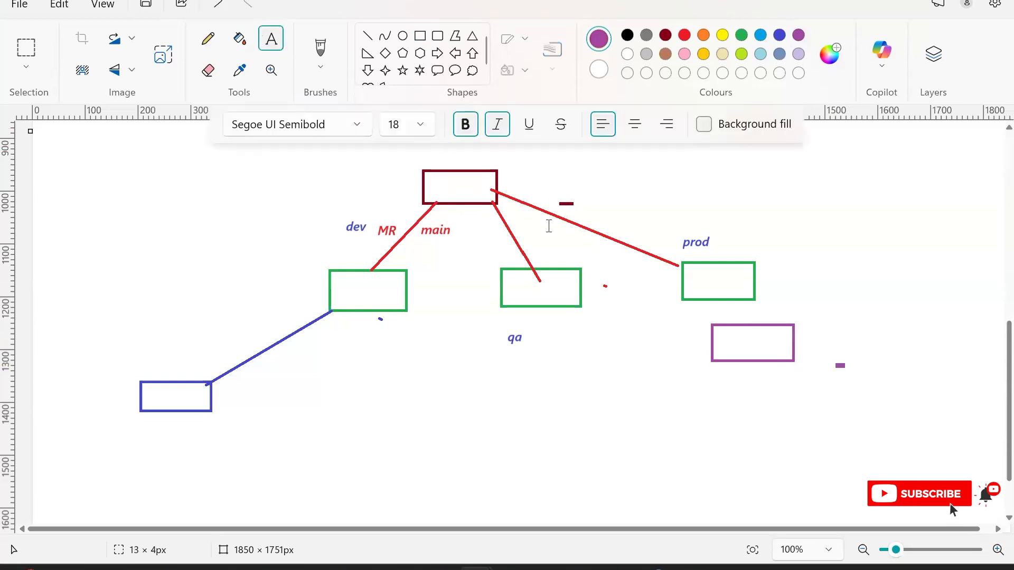
pyautogui.click(766, 342)
pyautogui.write('bug')
pyautogui.click(769, 436)
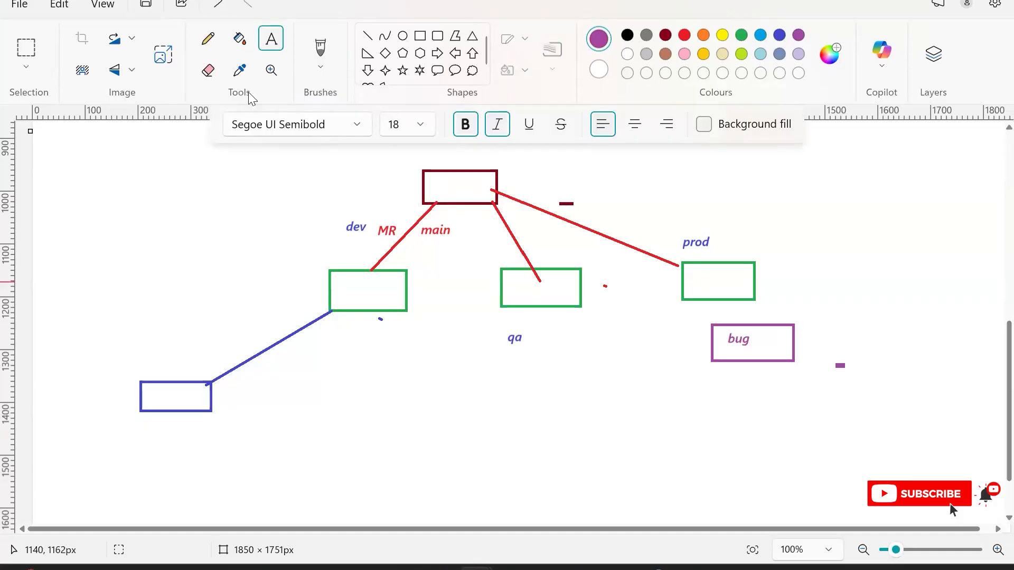
# Step: Move the purple bug rectangle with its text to just right of the indigo rectangle
pyautogui.click(26, 47)
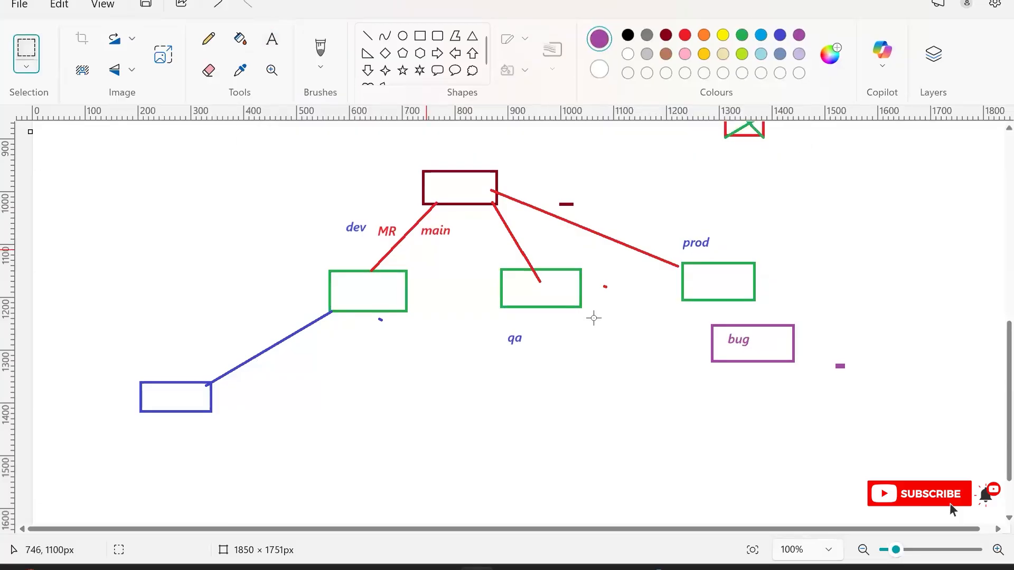
pyautogui.moveTo(701, 314); pyautogui.dragTo(809, 379)
pyautogui.moveTo(783, 348); pyautogui.dragTo(311, 423)
pyautogui.click(467, 450)
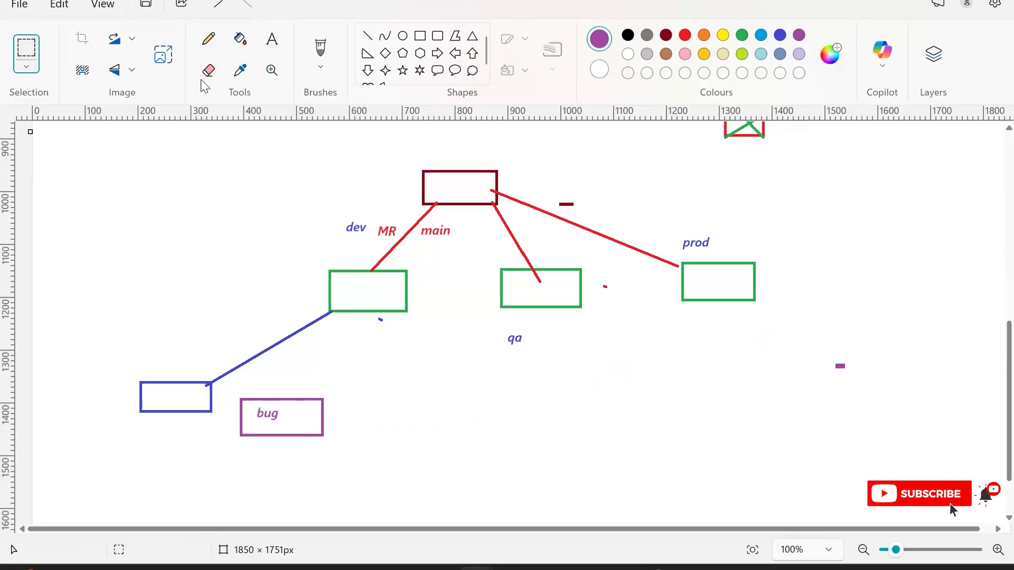
# Step: Add the purple label "hotfix branch" below the bug rectangle
pyautogui.click(269, 40)
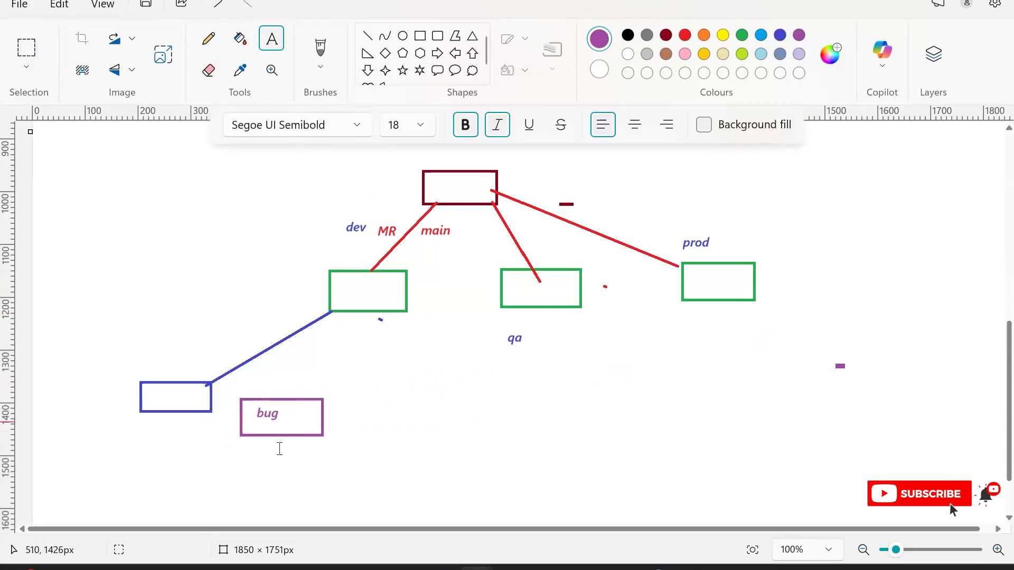
pyautogui.moveTo(270, 447); pyautogui.dragTo(386, 457)
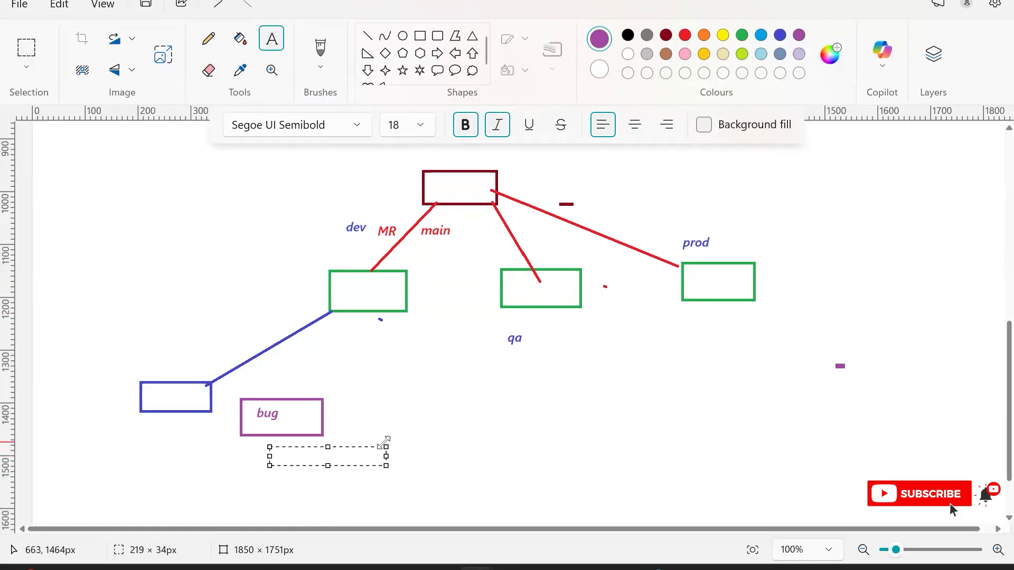
pyautogui.write('hotfix branch')
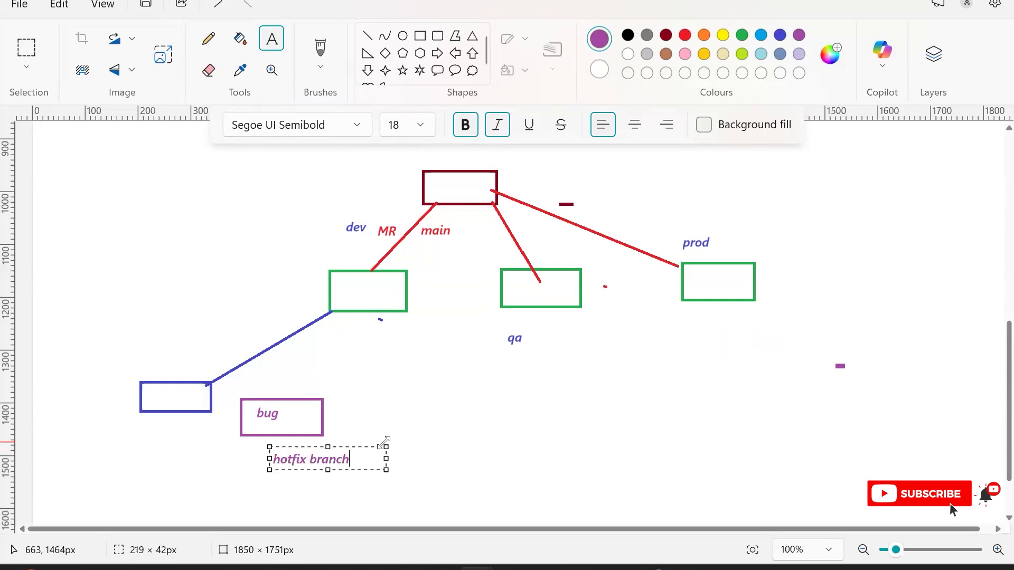
pyautogui.click(525, 319)
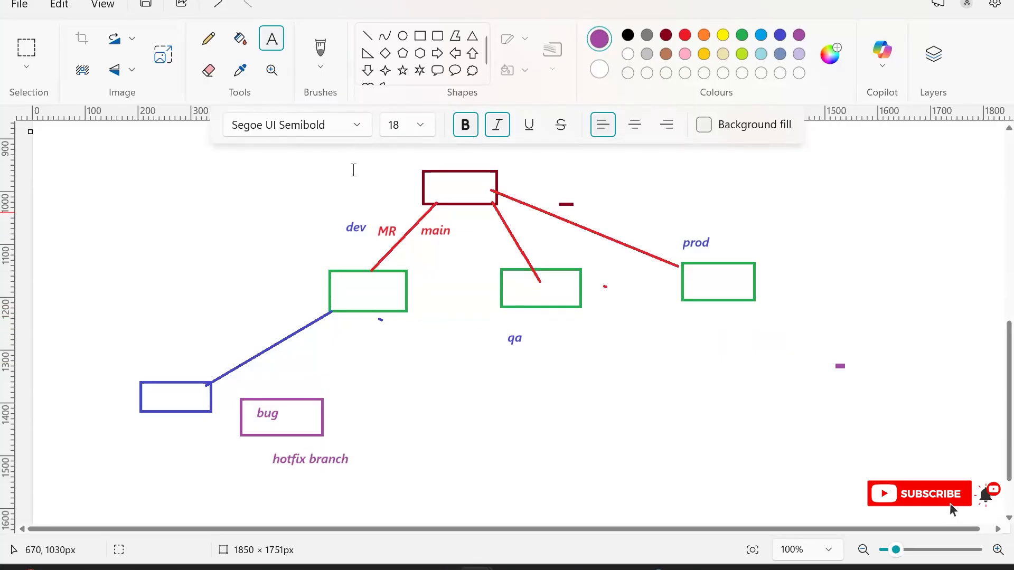
# Step: Draw purple lines from the bug rectangle to dev, from dev to main, and from main towards qa and prod
pyautogui.click(369, 38)
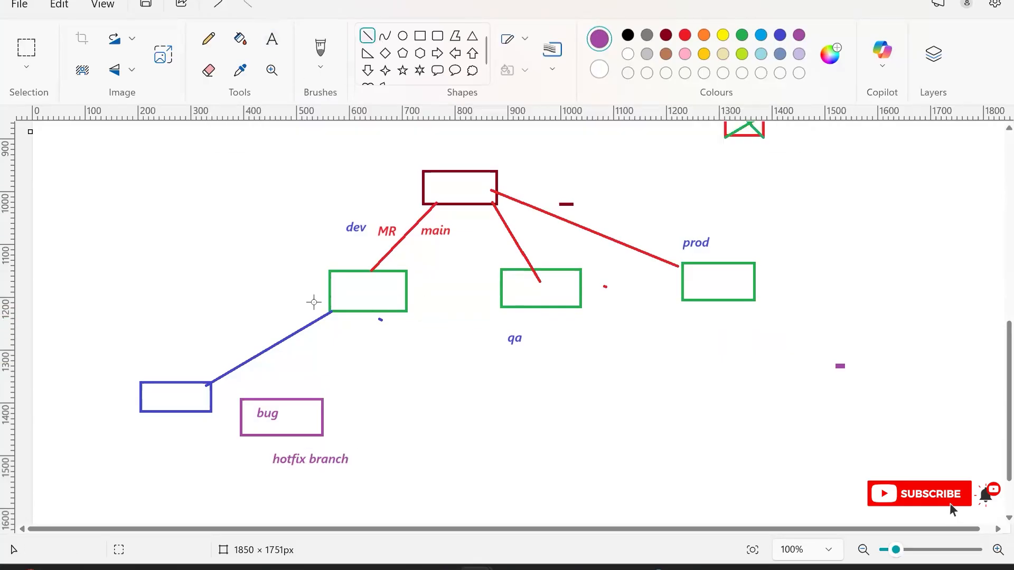
pyautogui.moveTo(314, 400); pyautogui.dragTo(370, 316)
pyautogui.moveTo(405, 273)
pyautogui.mouseDown()
pyautogui.moveTo(468, 206)
pyautogui.moveTo(511, 259)
pyautogui.mouseUp()
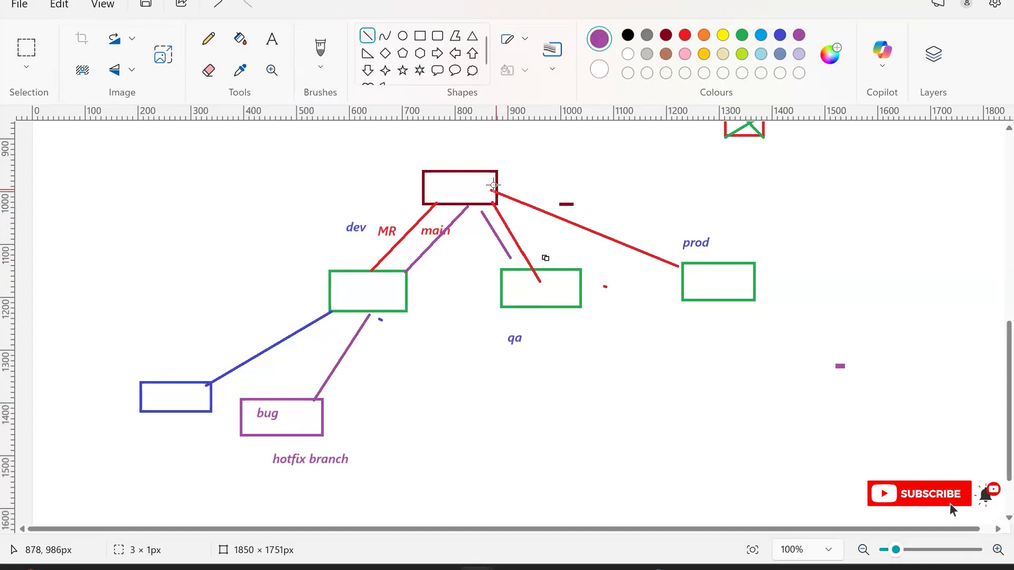
pyautogui.moveTo(498, 198); pyautogui.dragTo(681, 272)
pyautogui.click(705, 304)
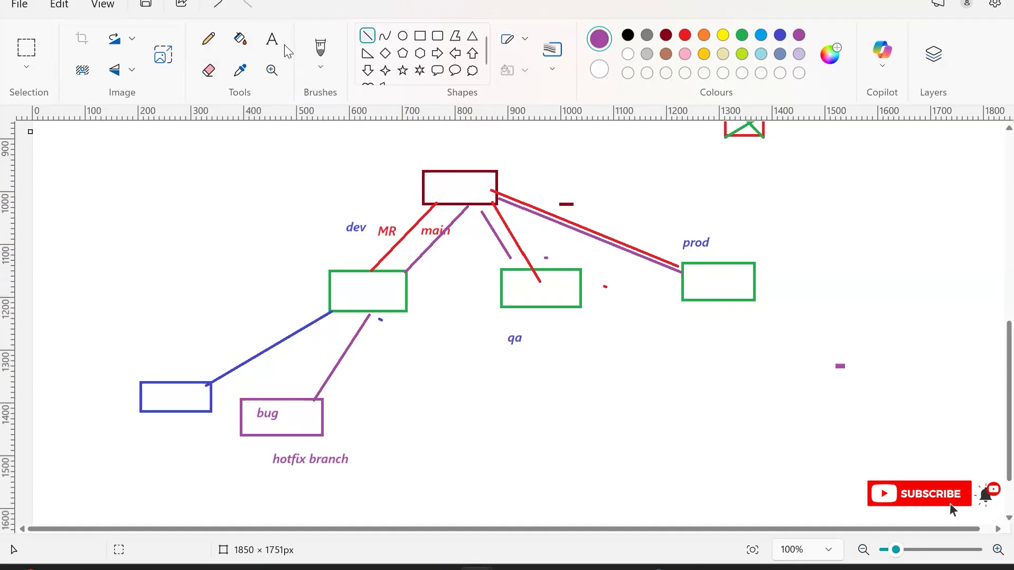
# Step: Add the purple label "feature-123" below the indigo rectangle
pyautogui.click(271, 42)
pyautogui.click(137, 437)
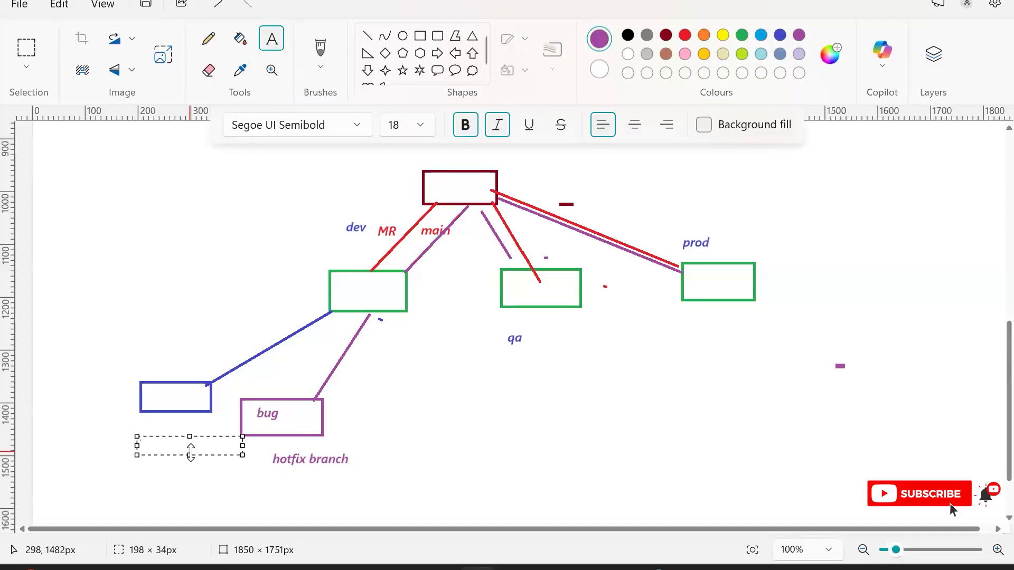
pyautogui.write('feature-123')
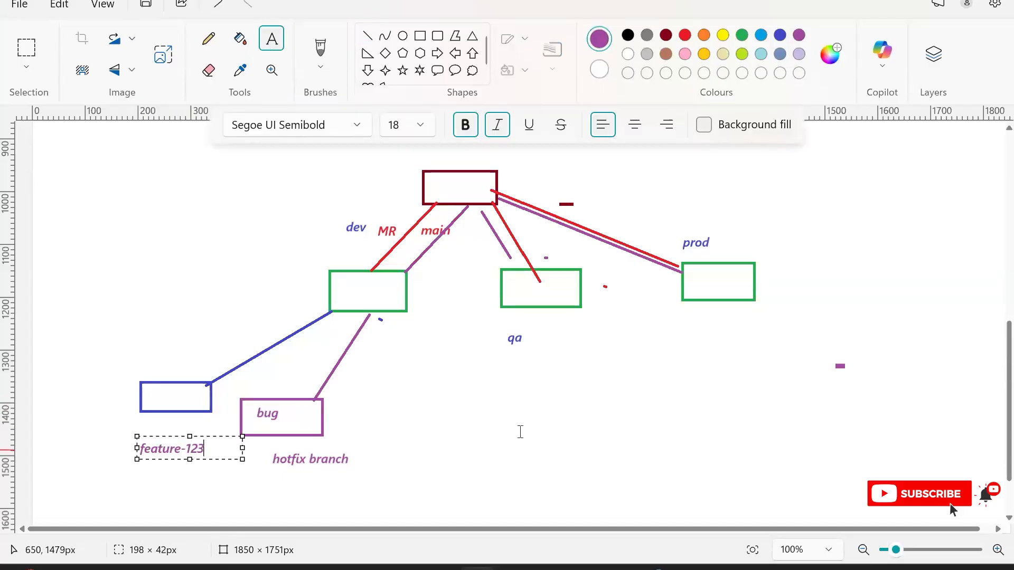
pyautogui.click(446, 429)
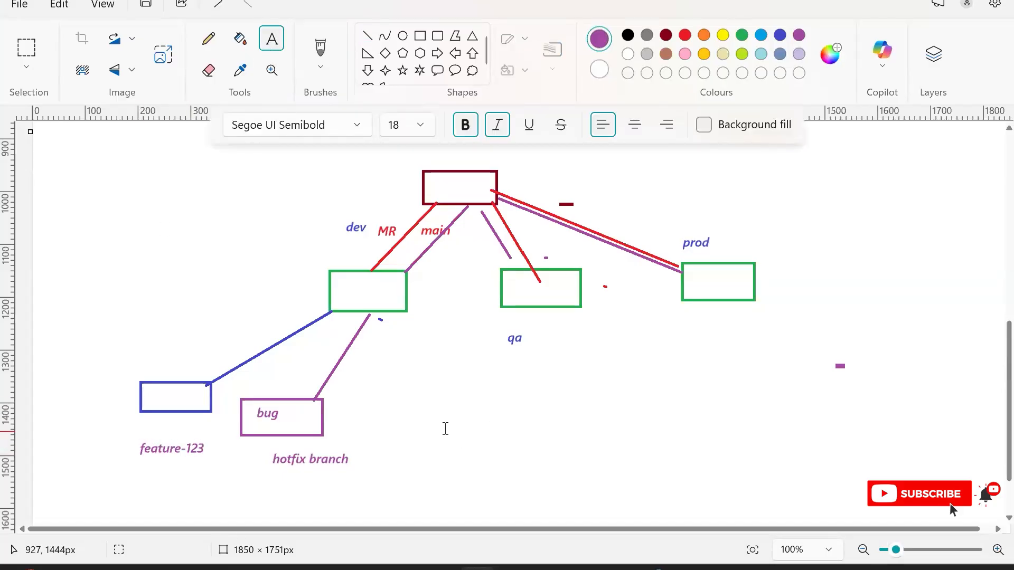
# Step: Add the purple label "cherry-pick" beside the line running from main to qa
pyautogui.click(442, 167)
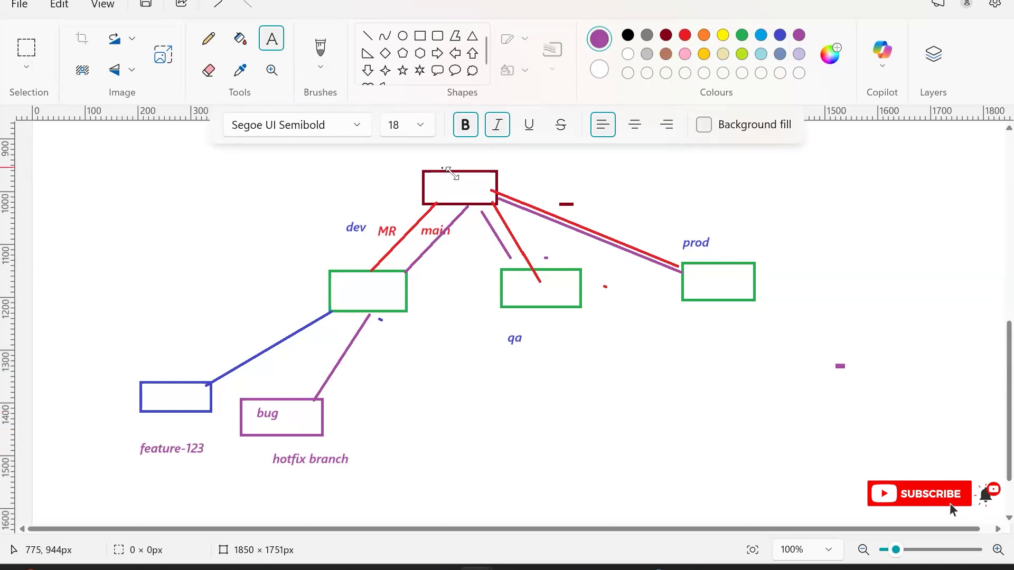
pyautogui.click(578, 172)
pyautogui.moveTo(445, 253); pyautogui.dragTo(484, 274)
pyautogui.write('ch')
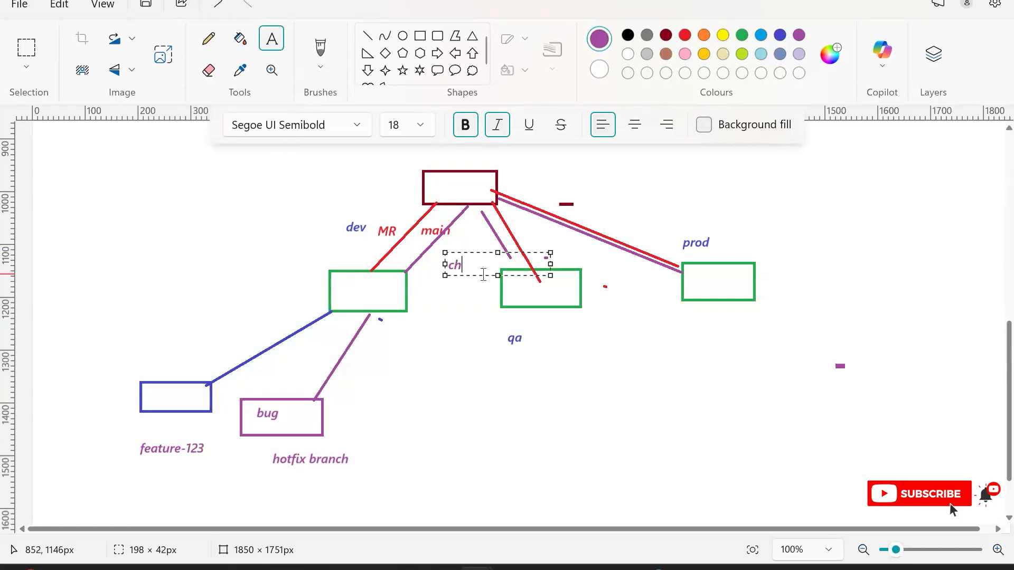
pyautogui.write('erry-pick')
pyautogui.click(439, 386)
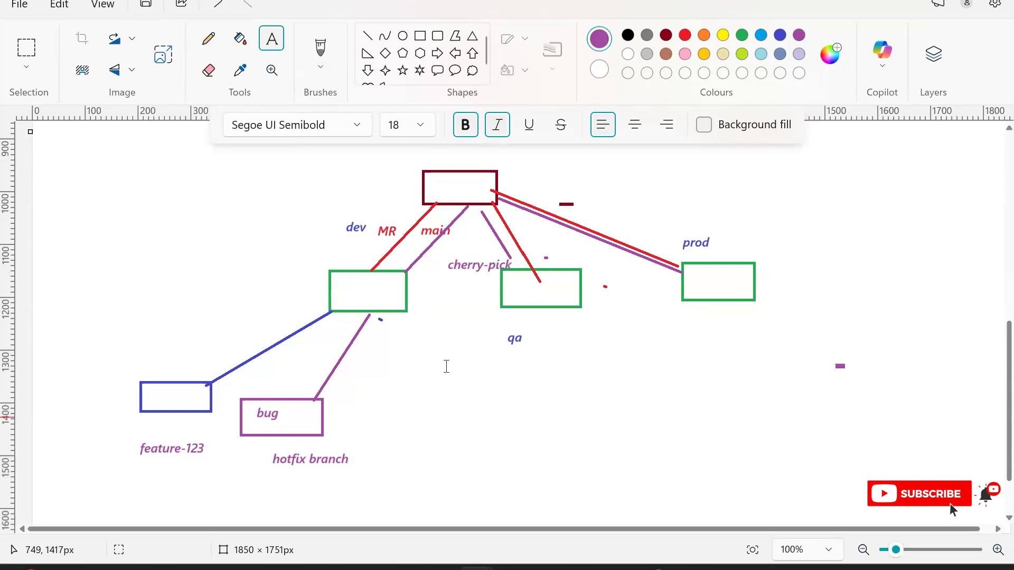
# Step: Draw a purple rectangle around the cherry-pick label and connect it with purple lines to the qa and prod rectangles
pyautogui.click(420, 35)
pyautogui.moveTo(444, 256); pyautogui.dragTo(515, 277)
pyautogui.click(539, 288)
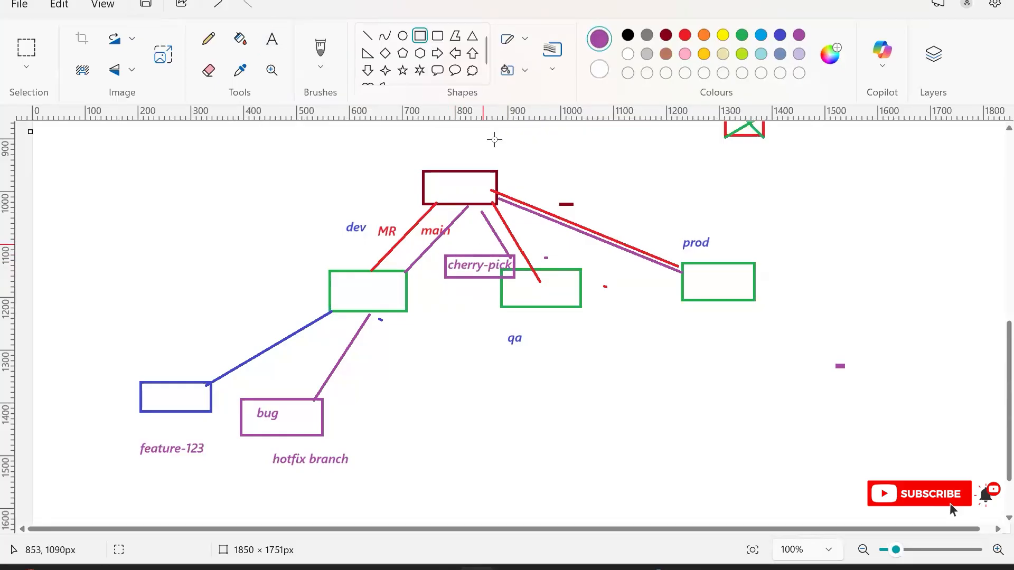
pyautogui.click(368, 35)
pyautogui.moveTo(508, 259)
pyautogui.mouseDown()
pyautogui.moveTo(539, 285)
pyautogui.moveTo(634, 259)
pyautogui.moveTo(685, 261)
pyautogui.mouseUp()
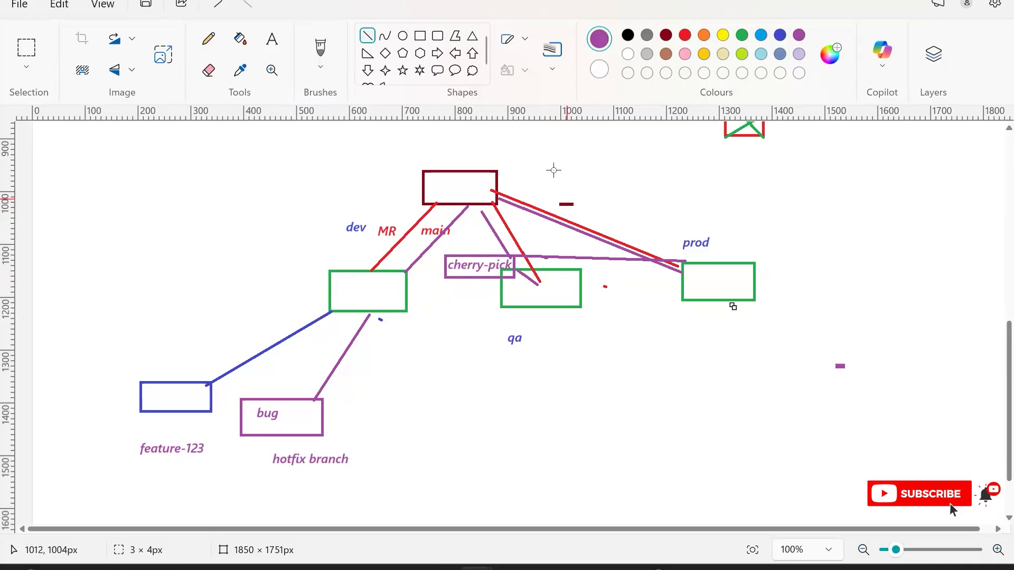
# Step: Add the purple text "2" above the lines running from main to prod
pyautogui.click(272, 39)
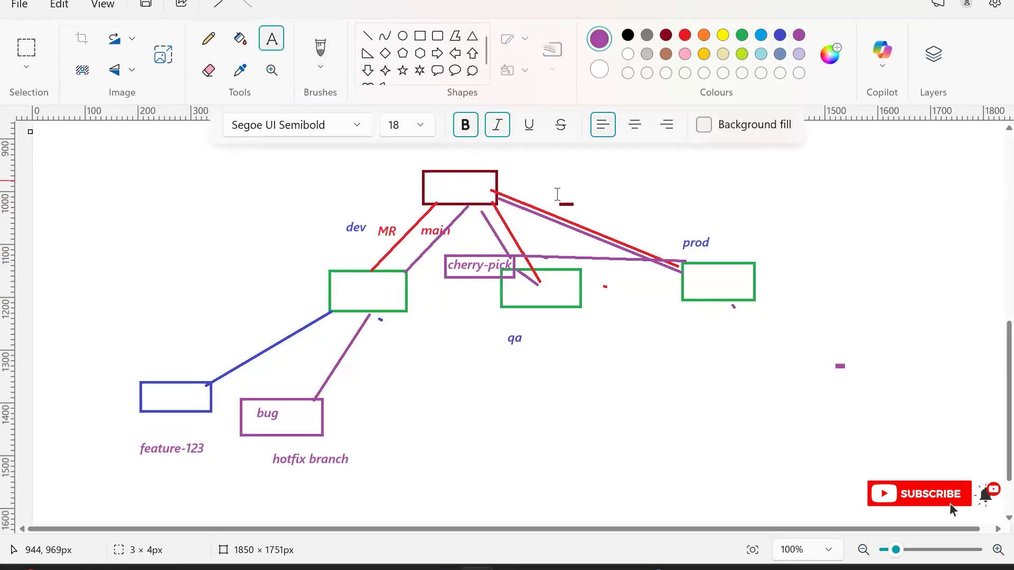
pyautogui.moveTo(556, 194); pyautogui.dragTo(662, 238)
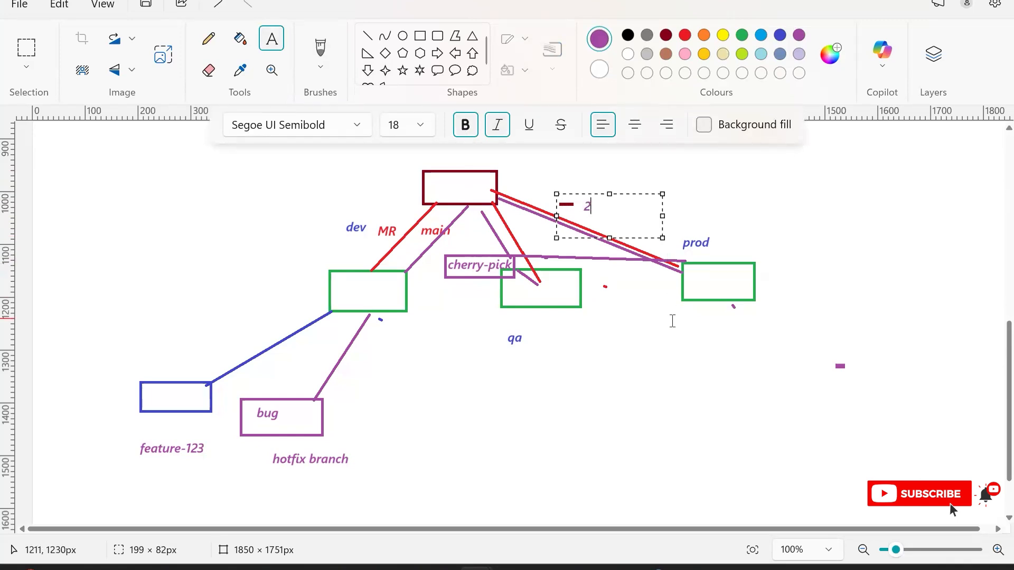
pyautogui.click(535, 255)
pyautogui.click(519, 234)
pyautogui.write('2')
pyautogui.click(625, 319)
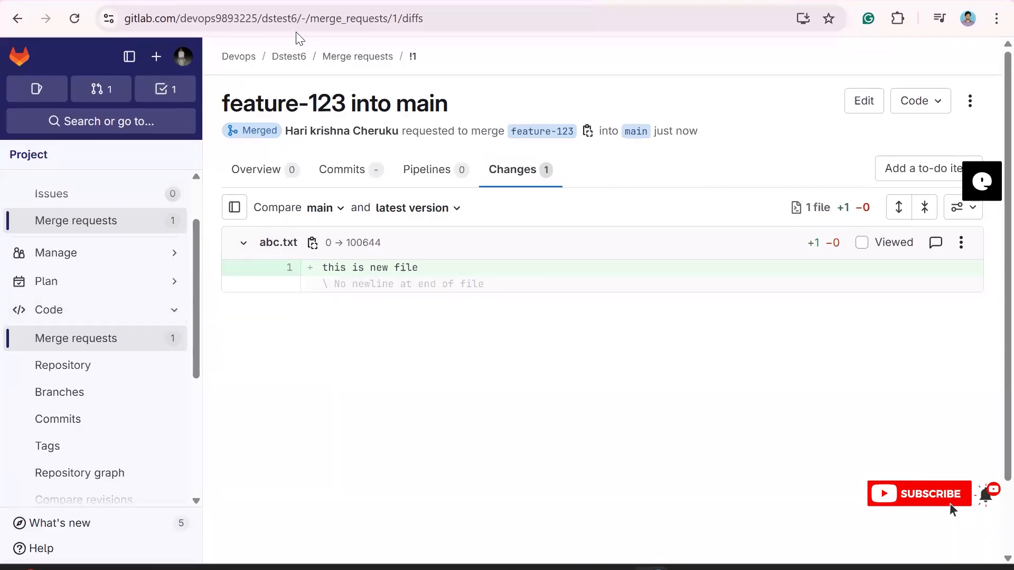
# Step: Switch to GitLab in the browser and create a branch named hotfix from main in the Dstest6 project
pyautogui.click(288, 57)
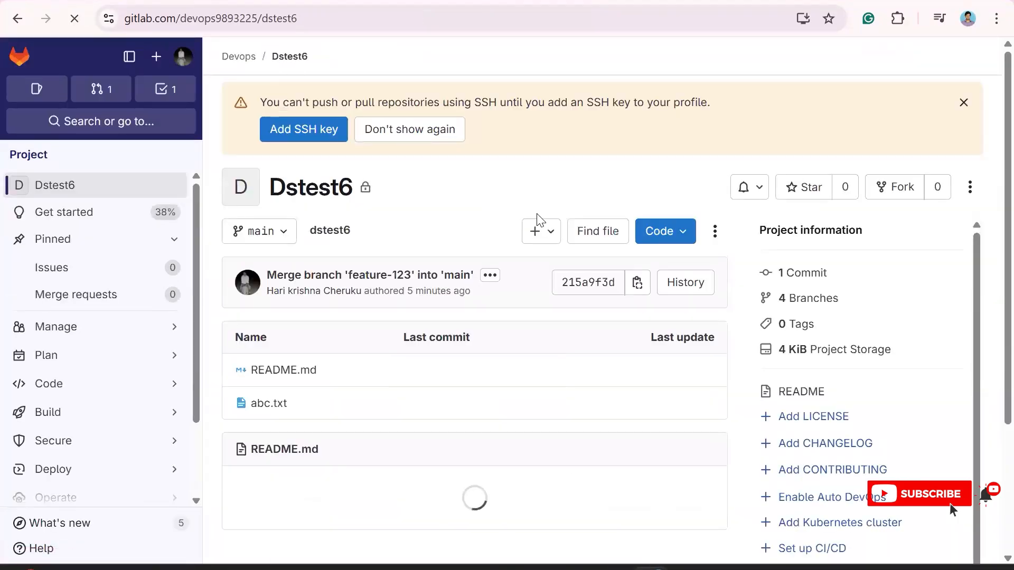
pyautogui.click(558, 233)
pyautogui.click(555, 404)
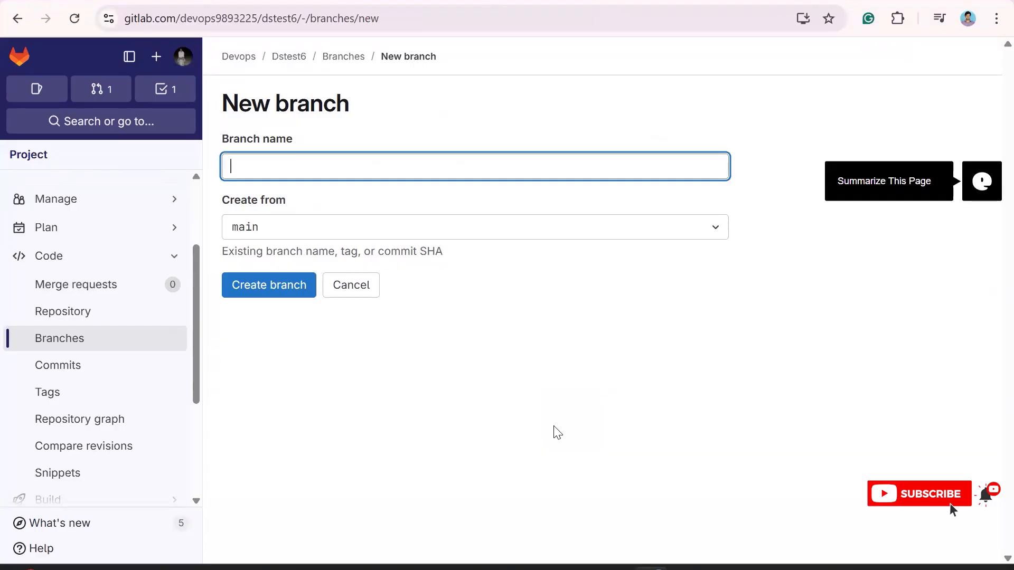
pyautogui.write('ho')
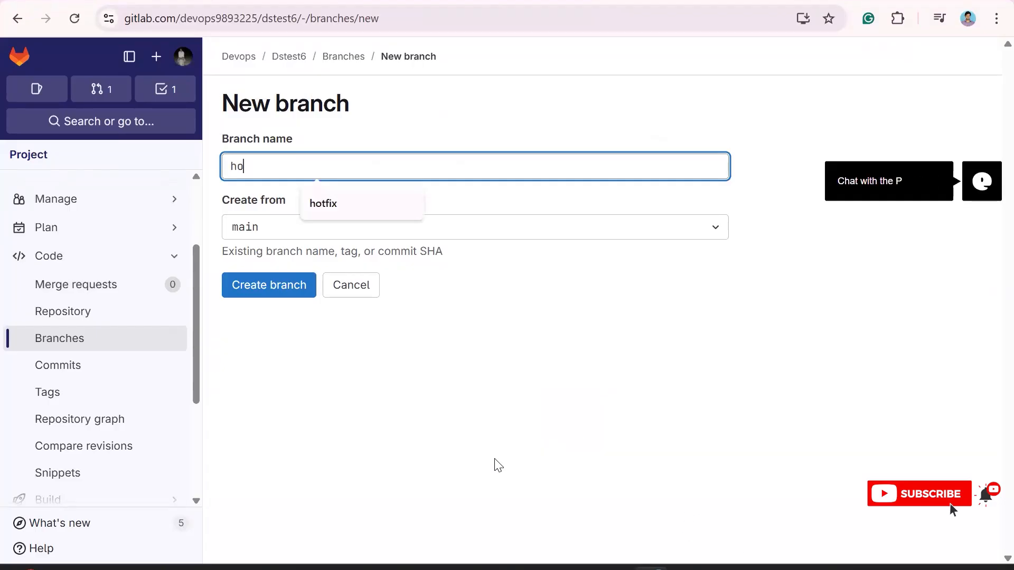
pyautogui.click(342, 212)
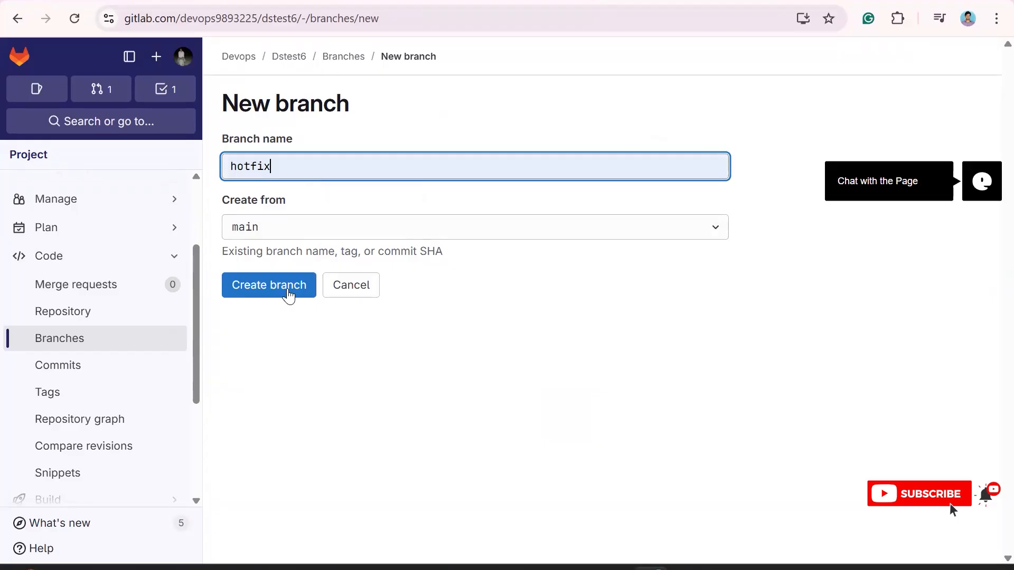
pyautogui.click(283, 288)
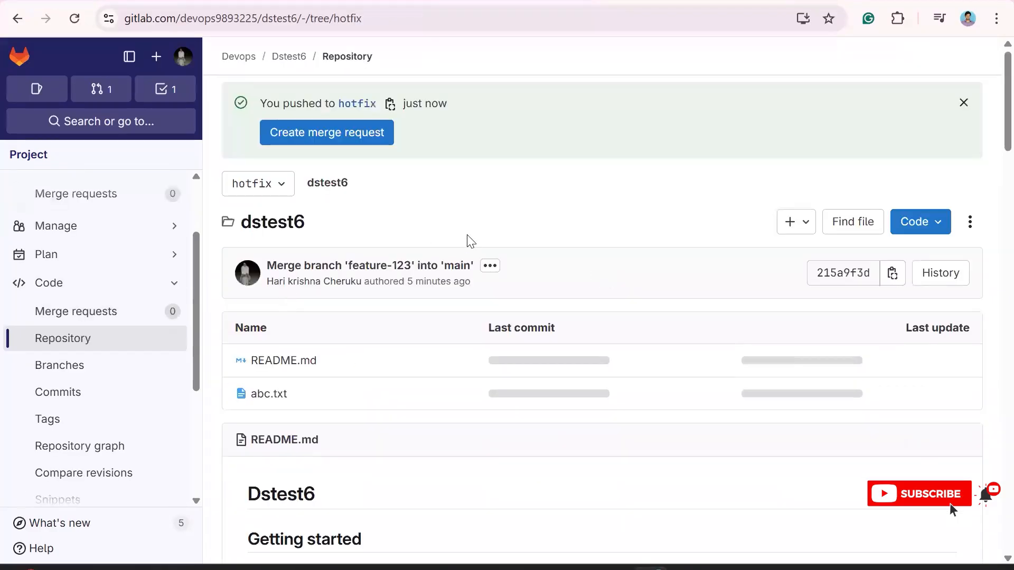
# Step: Create the file hostfix.txt containing "test" on the hotfix branch and commit it with the message "Add new file"
pyautogui.click(803, 227)
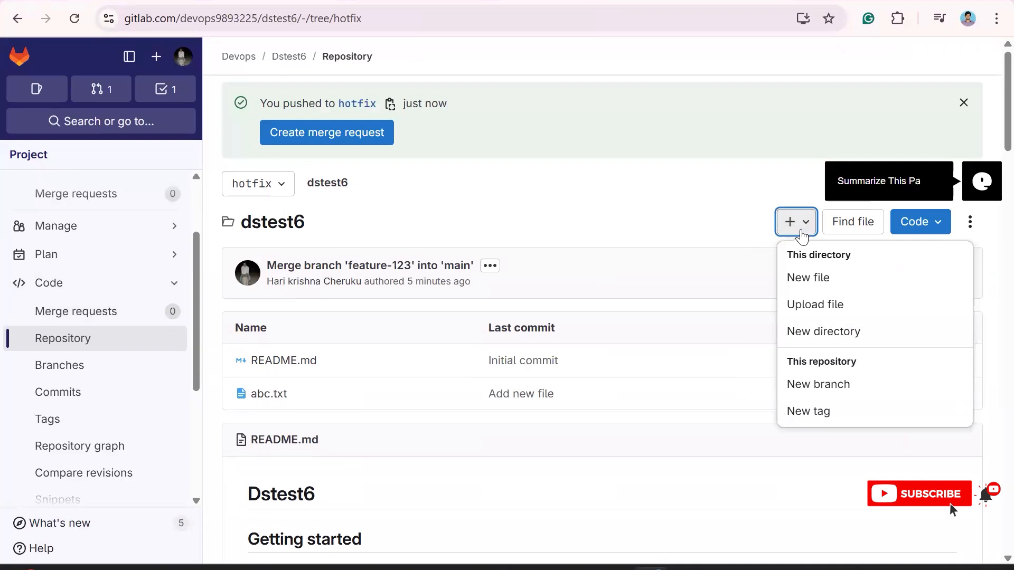
pyautogui.click(809, 277)
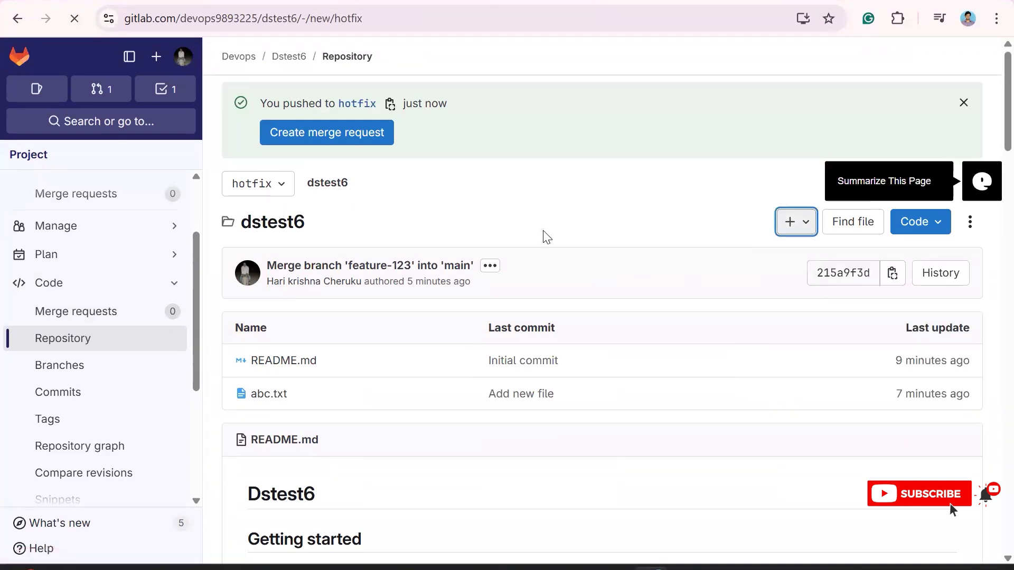
pyautogui.click(368, 146)
pyautogui.write('hof')
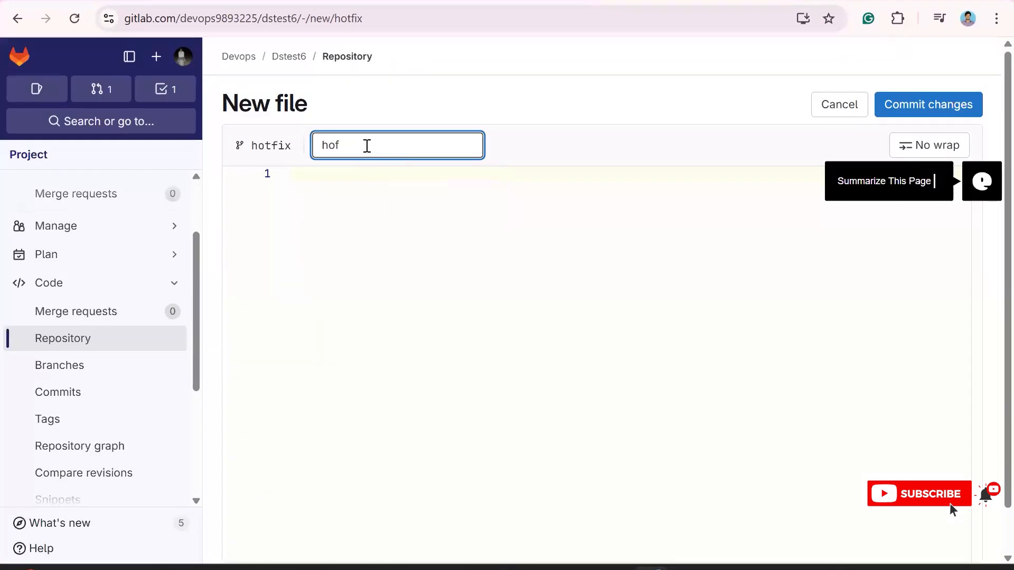
pyautogui.press('BackSpace')
pyautogui.click(405, 182)
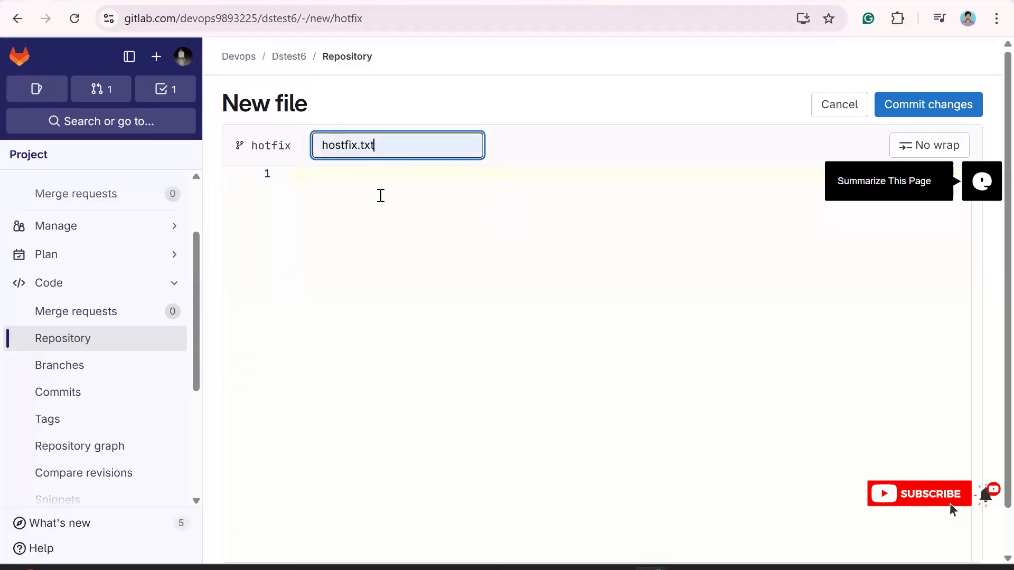
pyautogui.click(381, 195)
pyautogui.write('test')
pyautogui.click(963, 104)
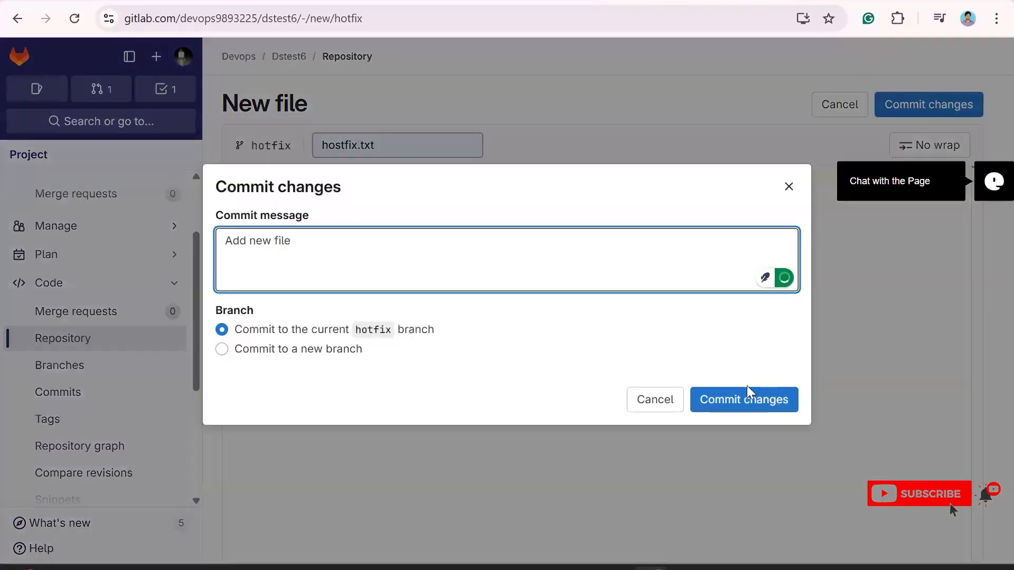
pyautogui.click(745, 400)
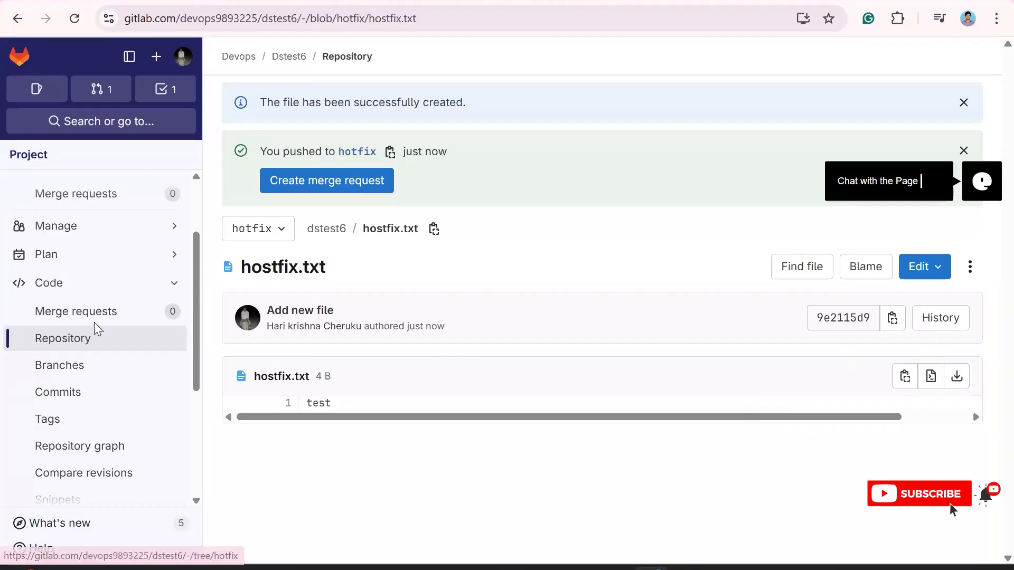
pyautogui.click(76, 368)
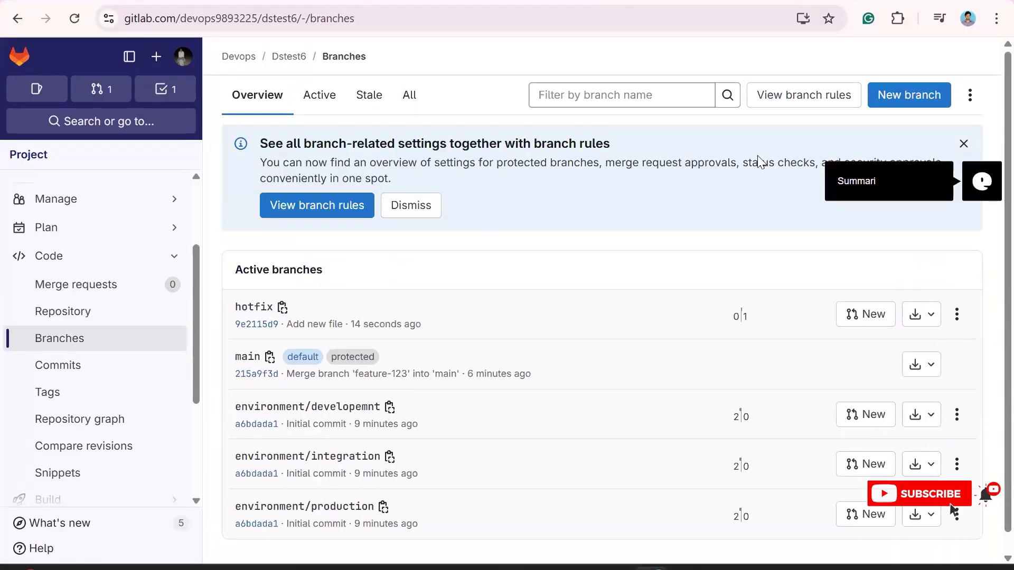
pyautogui.click(886, 100)
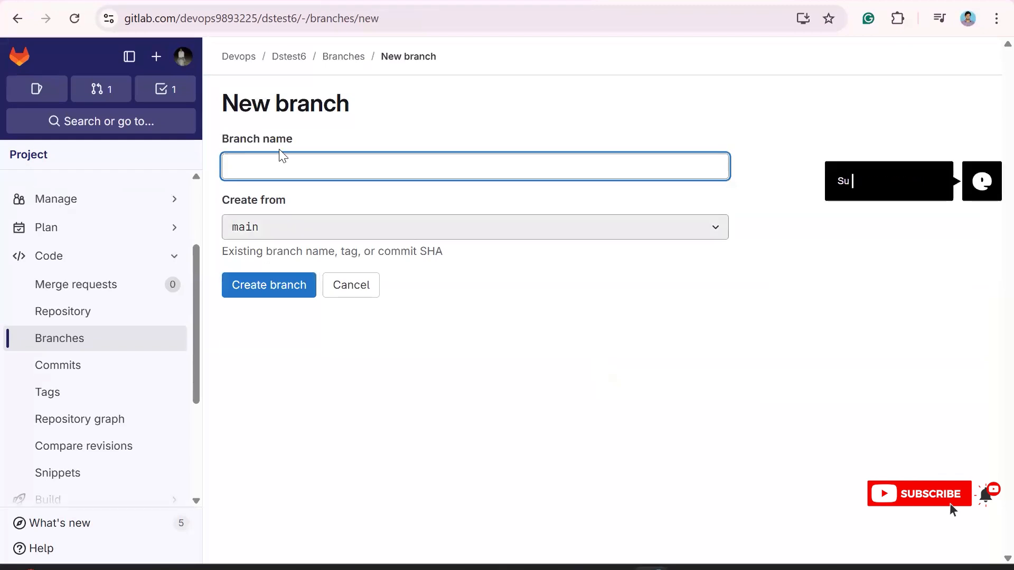
pyautogui.press('Return')
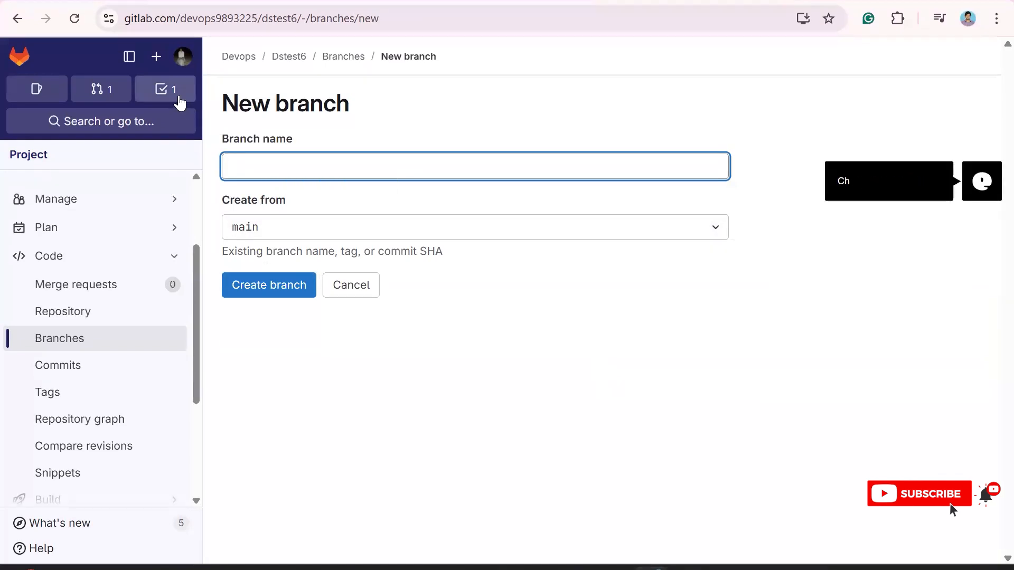
pyautogui.click(29, 21)
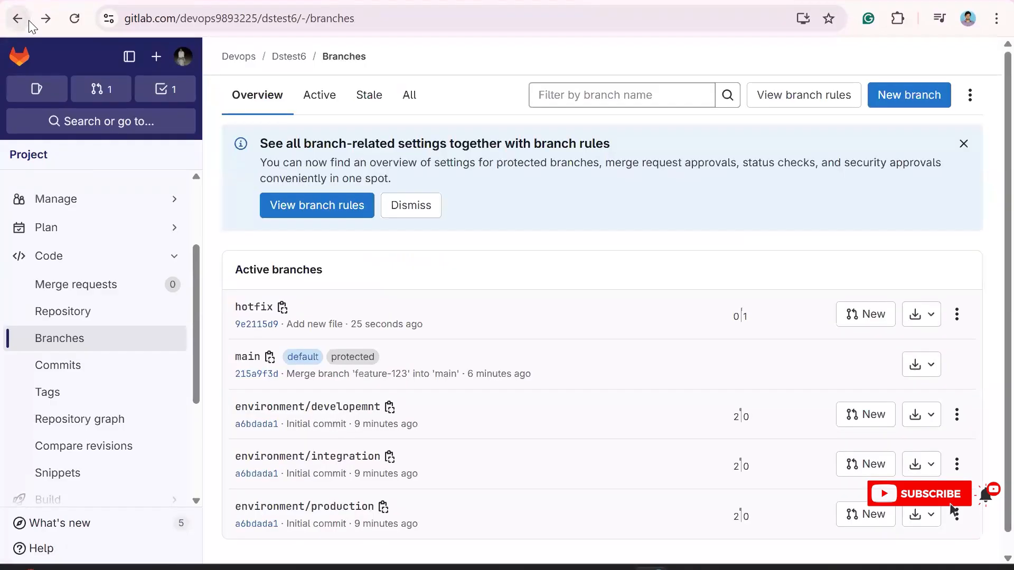
# Step: Create a merge request from hotfix into main titled "hotfix into main" and merge it, deleting the source branch
pyautogui.click(99, 286)
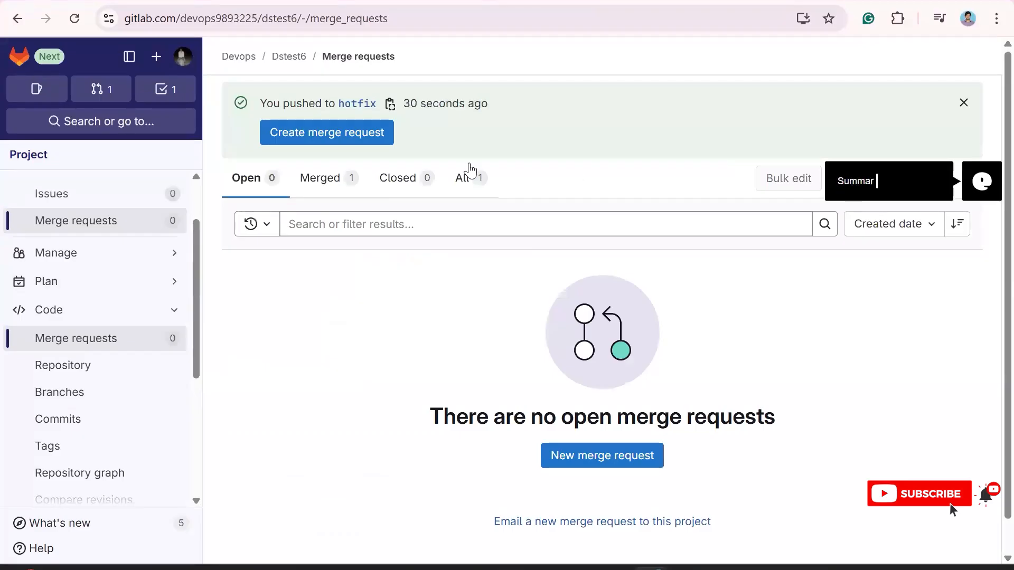
pyautogui.click(365, 147)
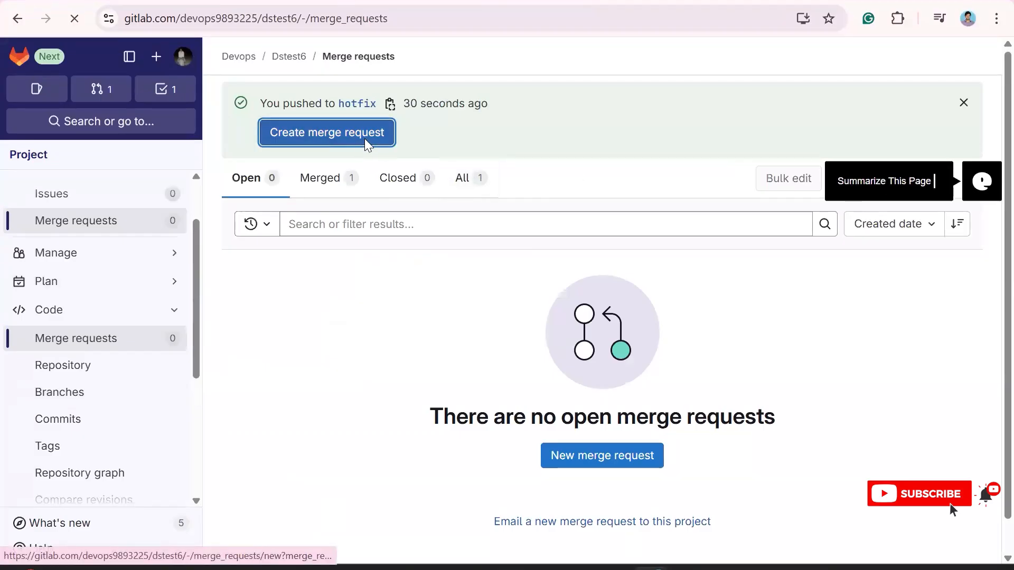
pyautogui.moveTo(255, 141); pyautogui.dragTo(349, 139)
pyautogui.hotkey('ctrl', 'c')
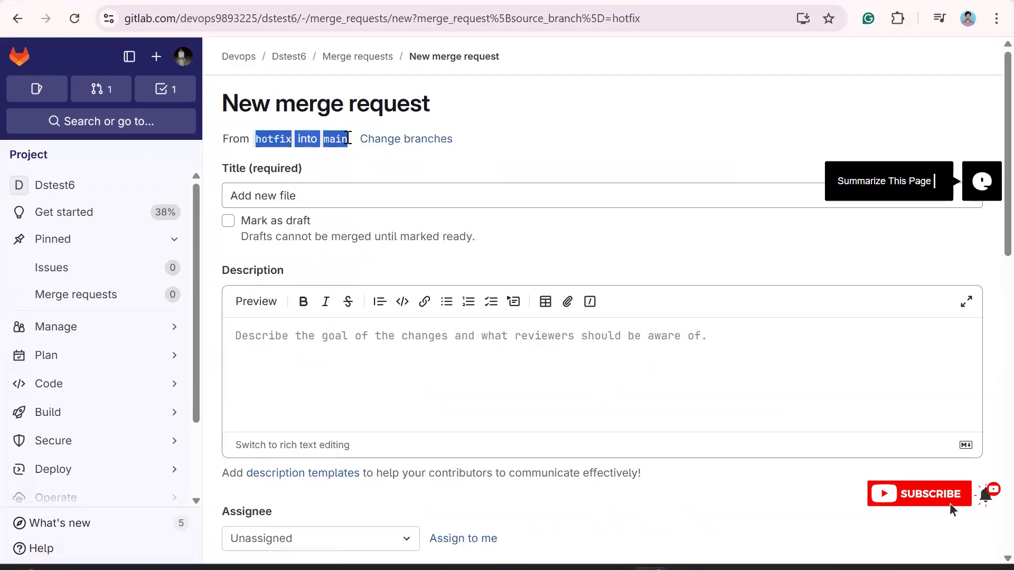
pyautogui.tripleClick(237, 193)
pyautogui.hotkey('ctrl', 'v')
pyautogui.scroll(-1, 409, 403)
pyautogui.scroll(-10, 414, 410)
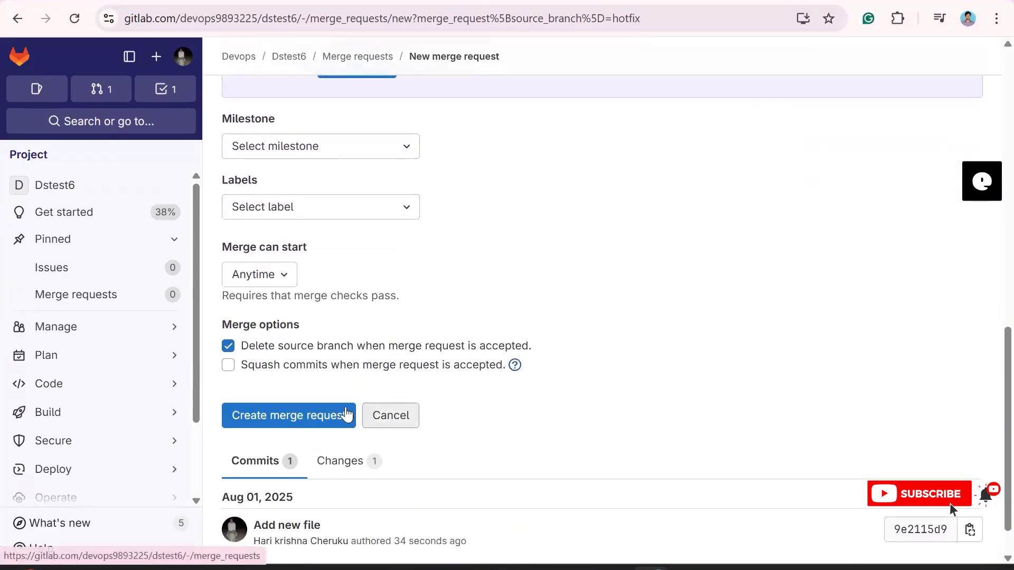
pyautogui.click(313, 413)
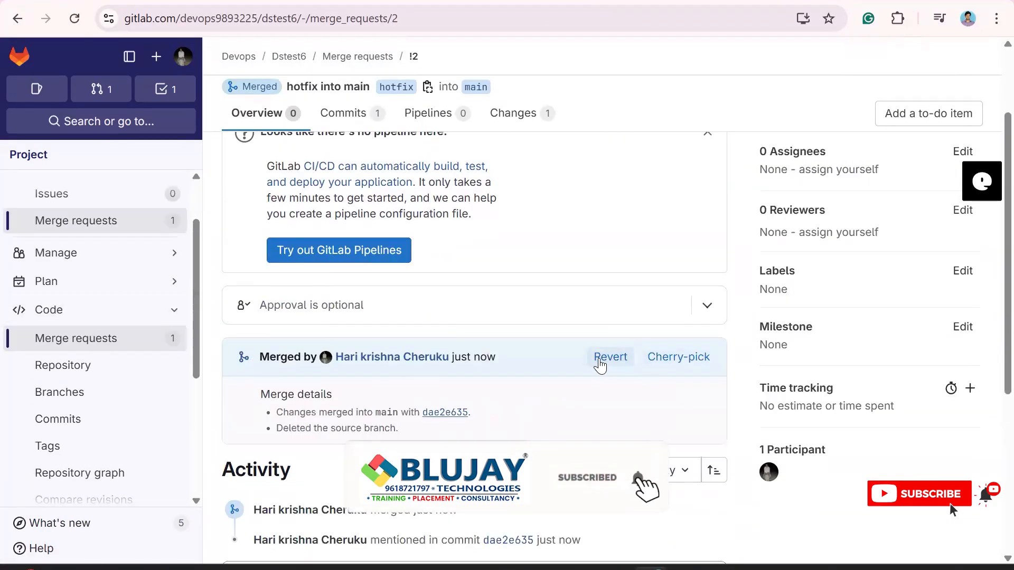
# Step: Review the file changes of the hotfix merge request and return to its overview
pyautogui.scroll(1, 506, 209)
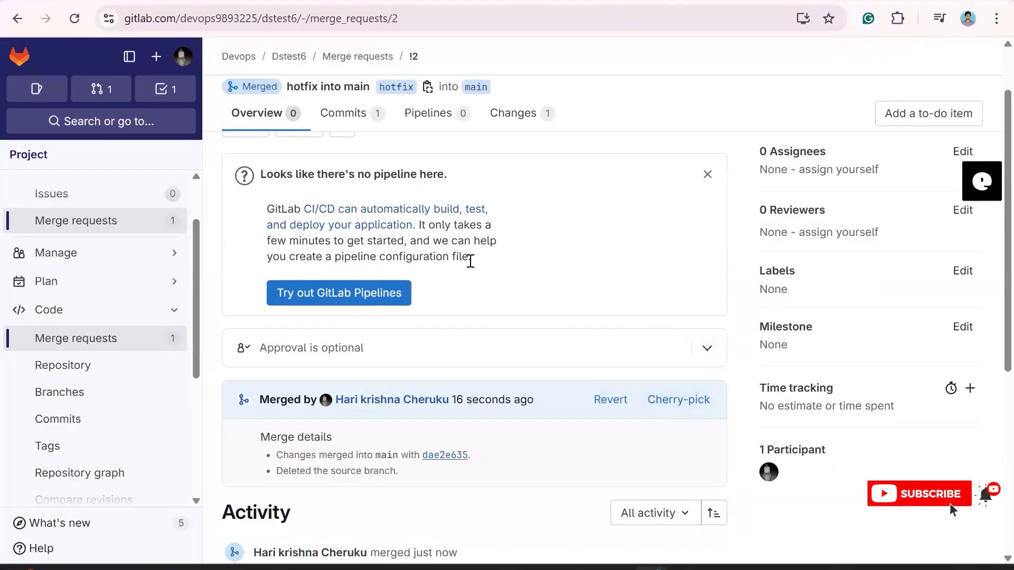
pyautogui.click(510, 114)
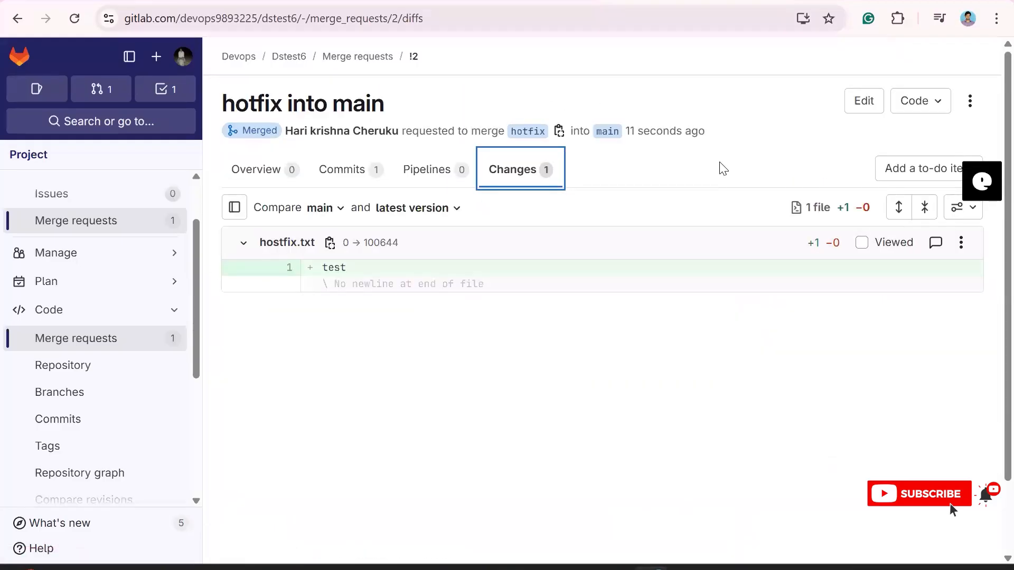
pyautogui.click(259, 169)
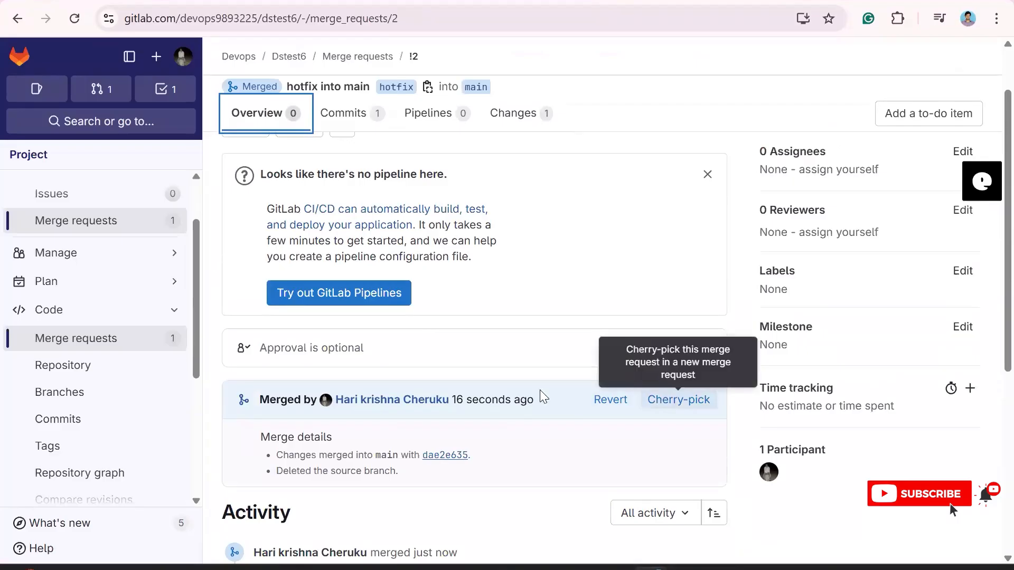
# Step: Start a new merge request in a separate tab with main as source and environment/production as target, and compare the branches
pyautogui.press('alt')
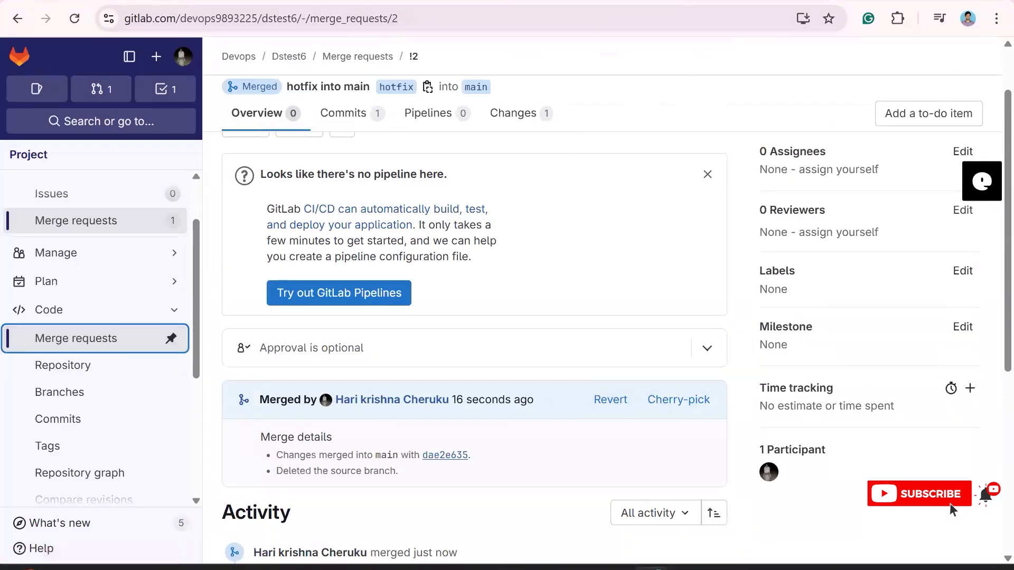
pyautogui.click(95, 344)
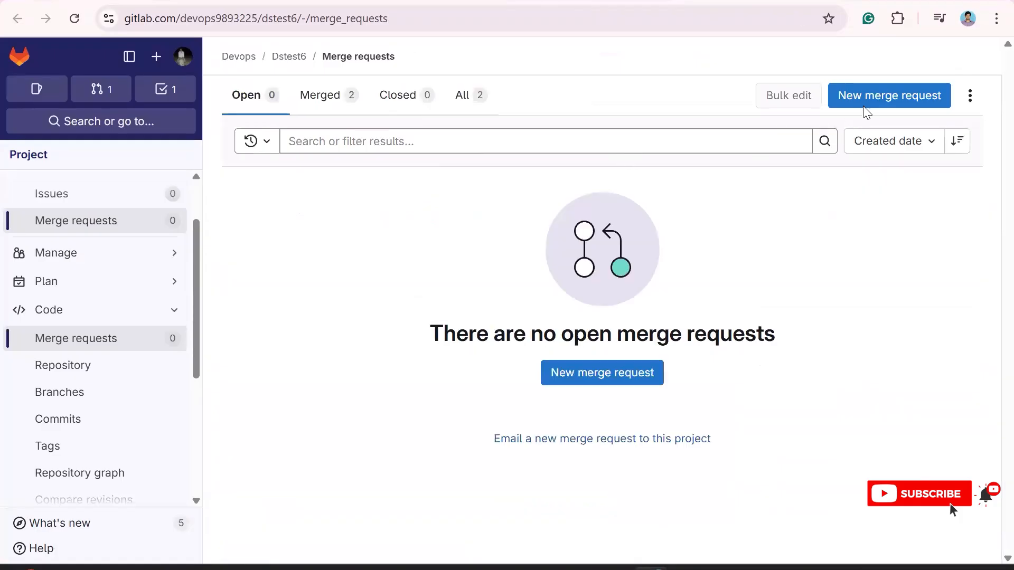
pyautogui.click(877, 97)
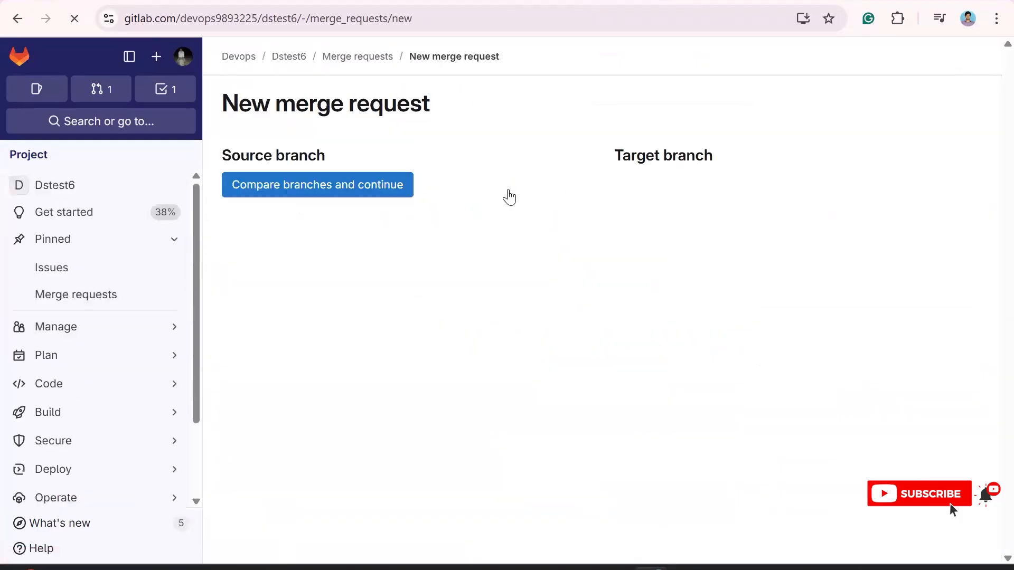
pyautogui.click(477, 186)
pyautogui.write('main')
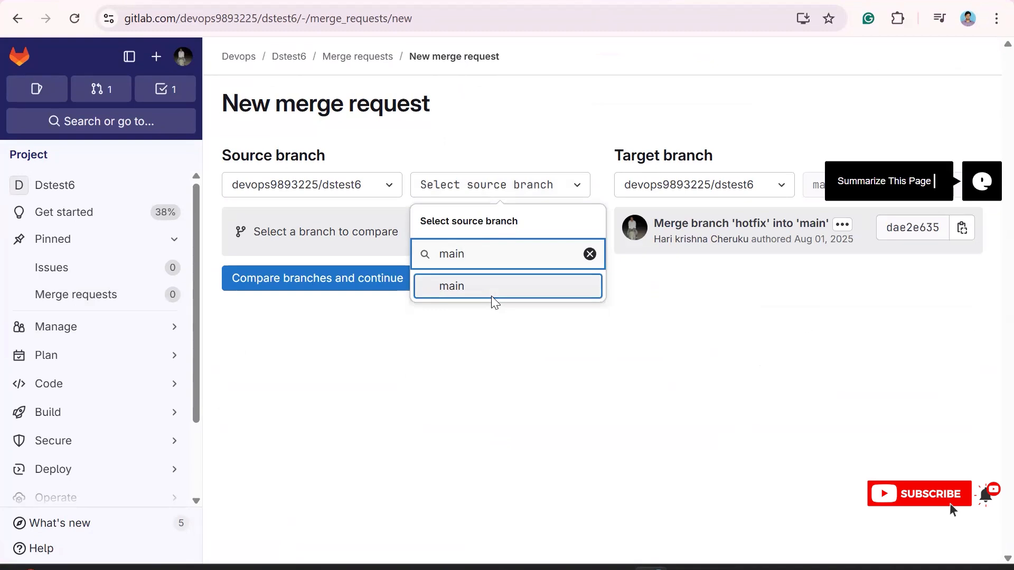
pyautogui.click(494, 288)
pyautogui.click(819, 187)
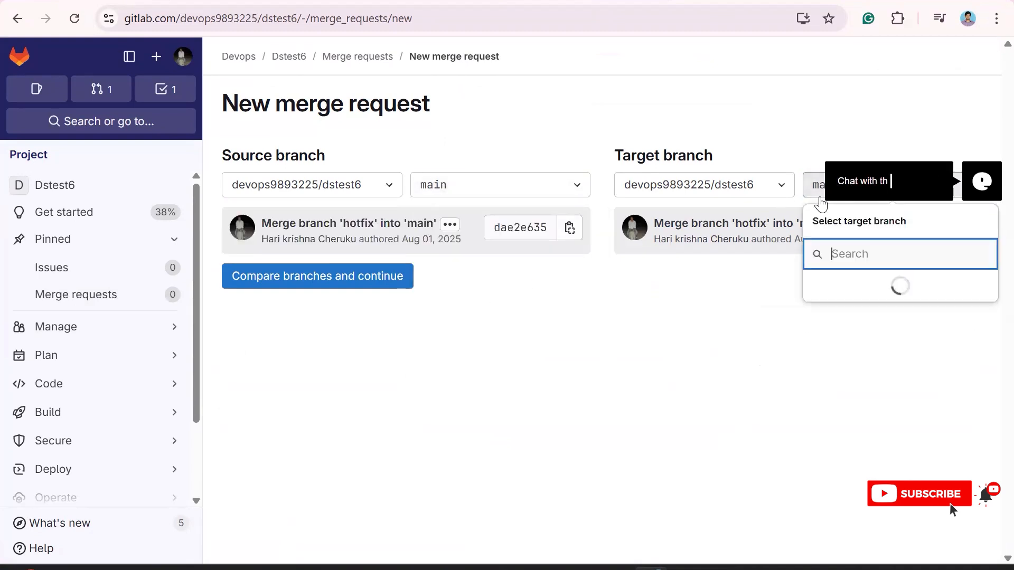
pyautogui.click(855, 333)
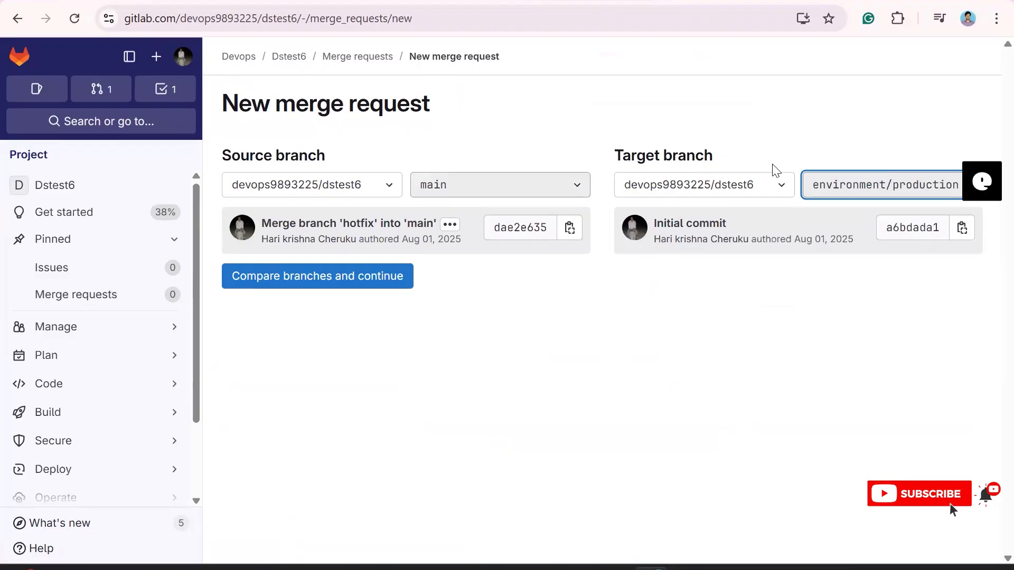
pyautogui.click(360, 276)
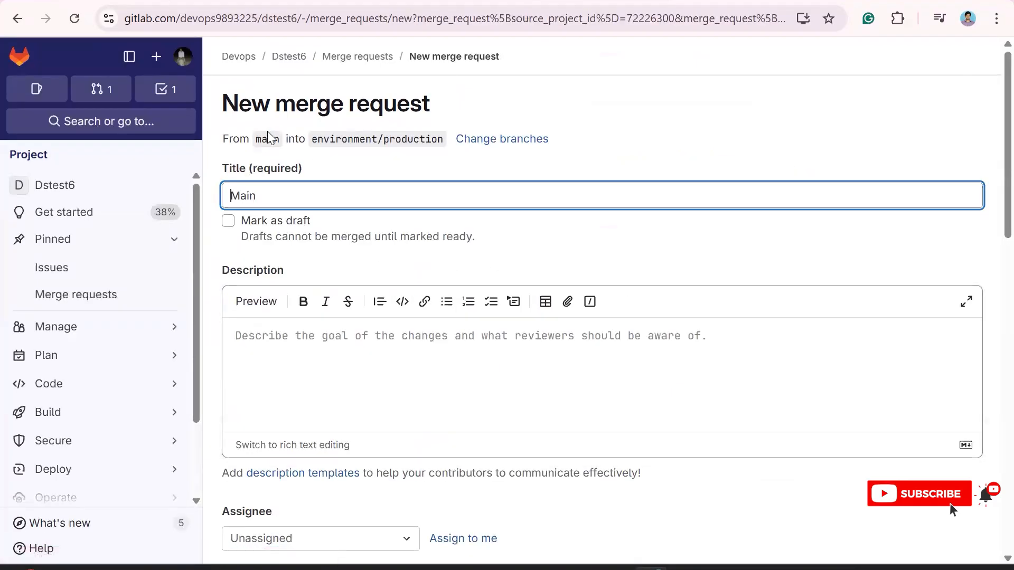
# Step: Set the new merge request's title to "main into environment/production", reusing the branch names shown on the form
pyautogui.moveTo(255, 139); pyautogui.dragTo(450, 141)
pyautogui.hotkey('ctrl', 'c')
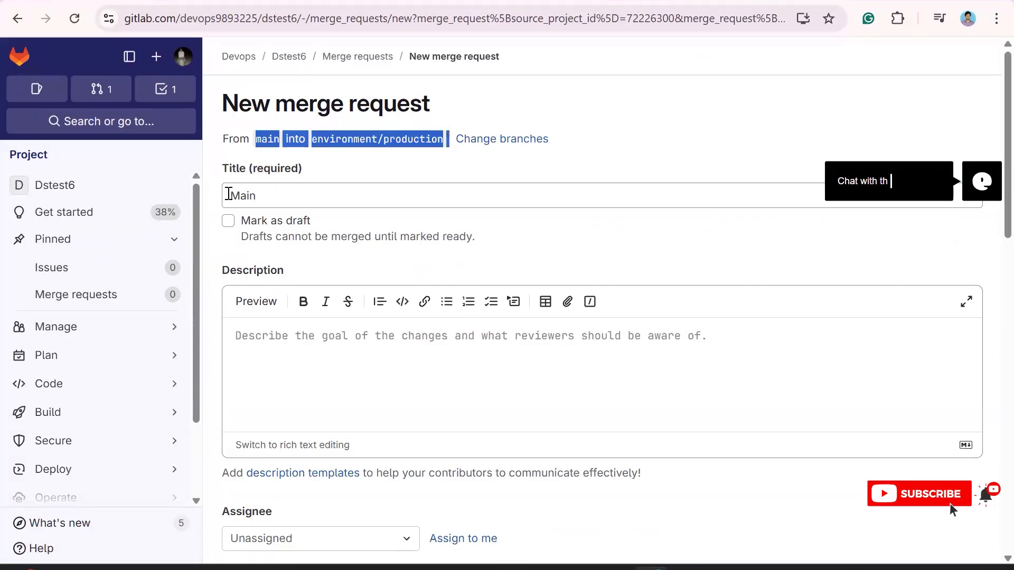
pyautogui.moveTo(229, 193); pyautogui.dragTo(350, 202)
pyautogui.hotkey('ctrl', 'v')
pyautogui.scroll(-8, 429, 361)
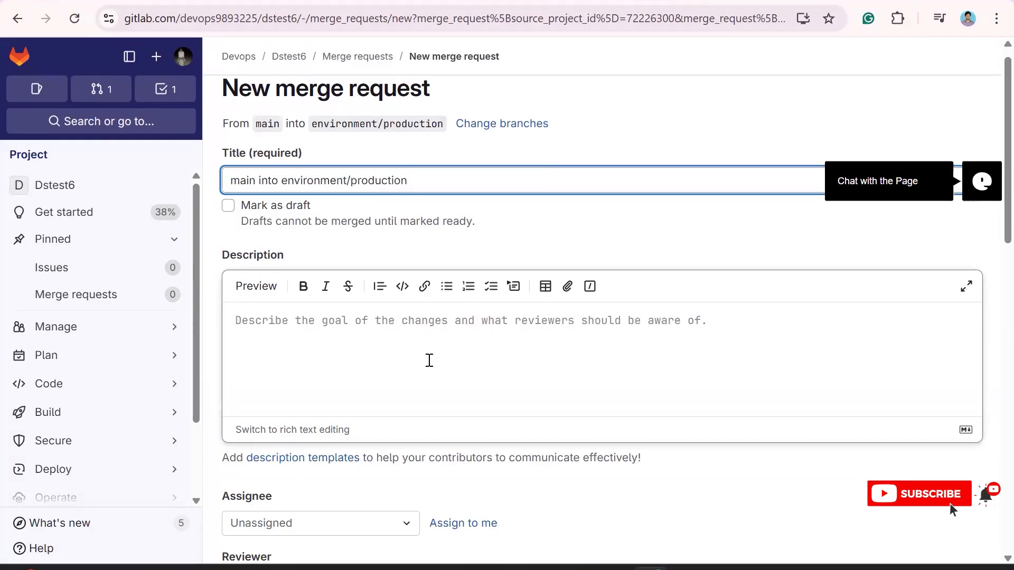
pyautogui.click(429, 361)
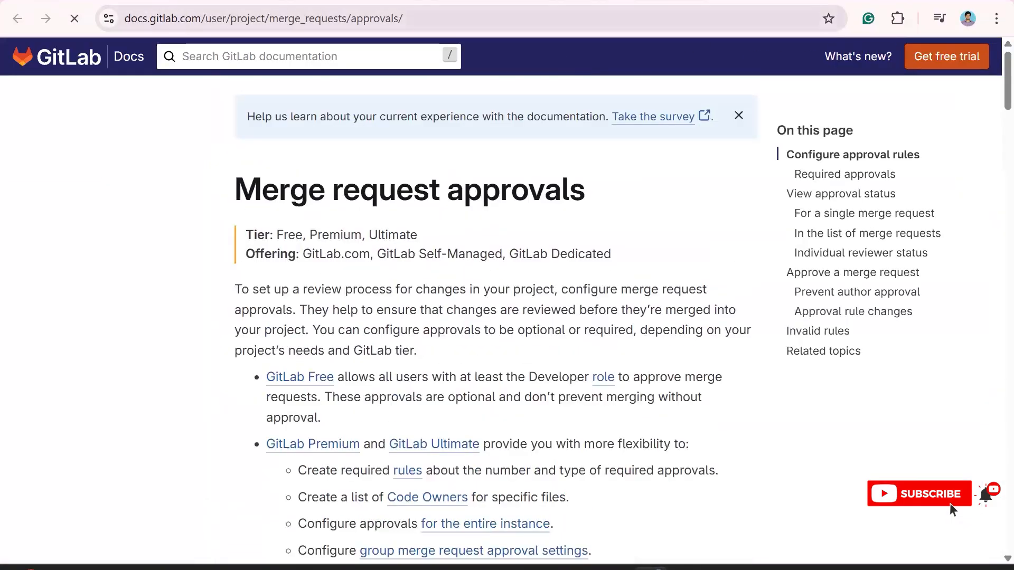
pyautogui.click(810, 1)
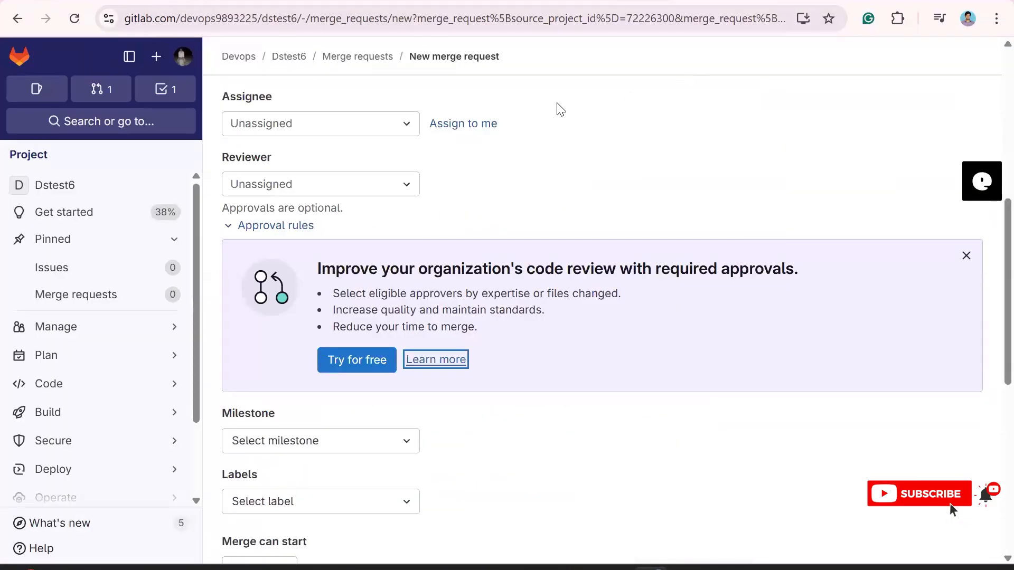
# Step: Create the merge request from main into environment/production, merge it, and view its file changes
pyautogui.scroll(8, 461, 267)
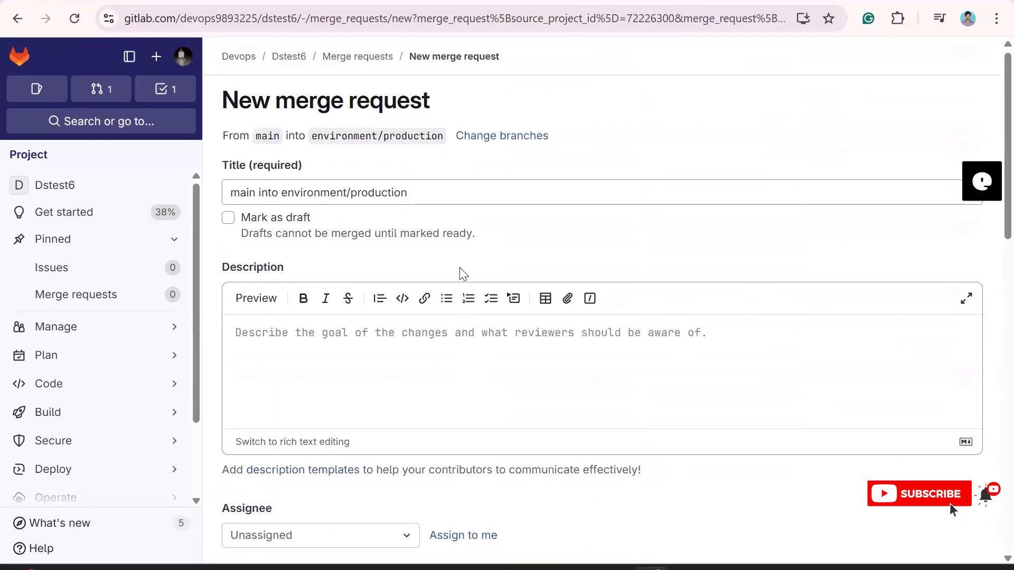
pyautogui.scroll(-10, 463, 273)
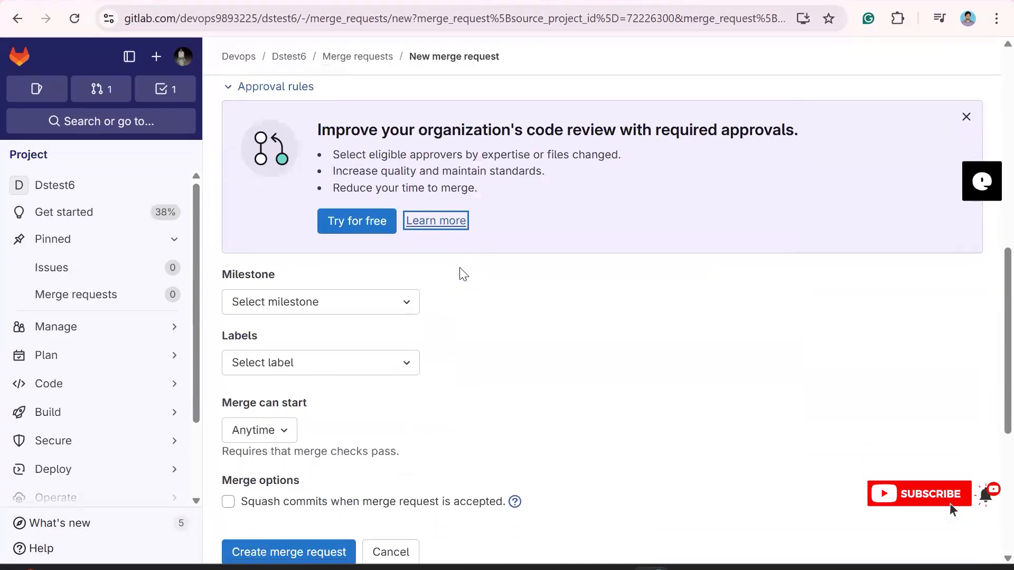
pyautogui.scroll(-2, 461, 273)
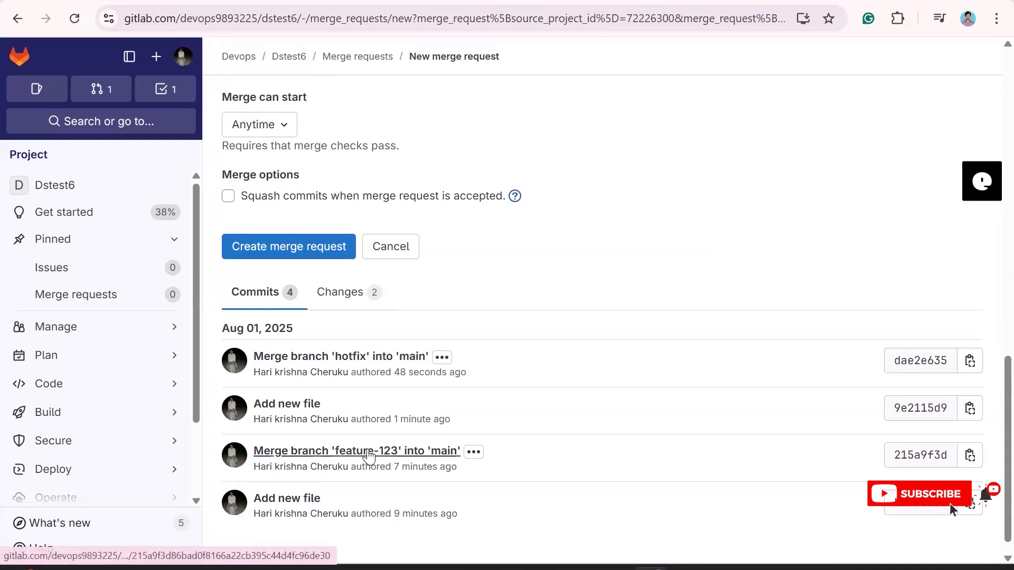
pyautogui.scroll(5, 360, 362)
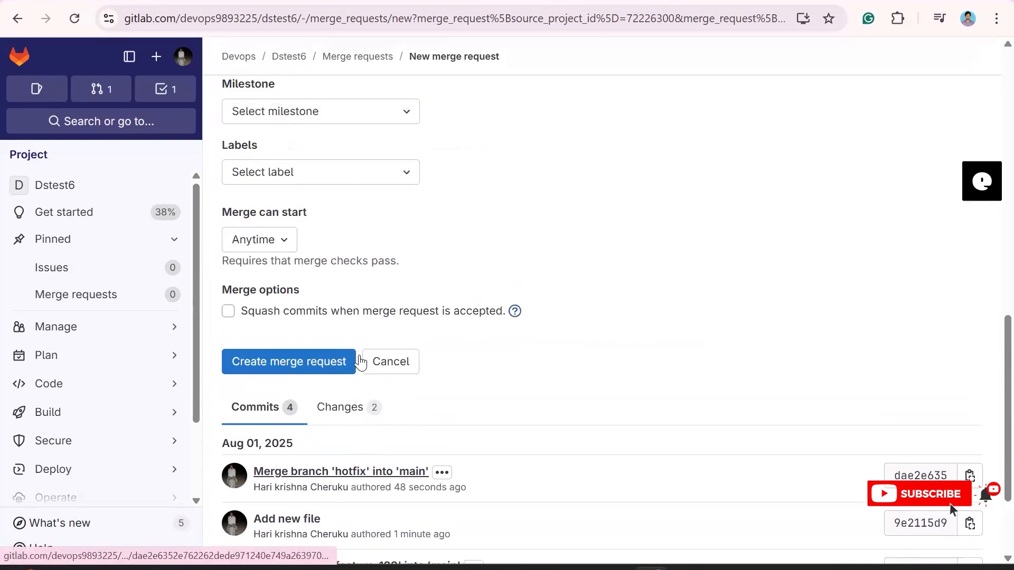
pyautogui.scroll(10, 363, 363)
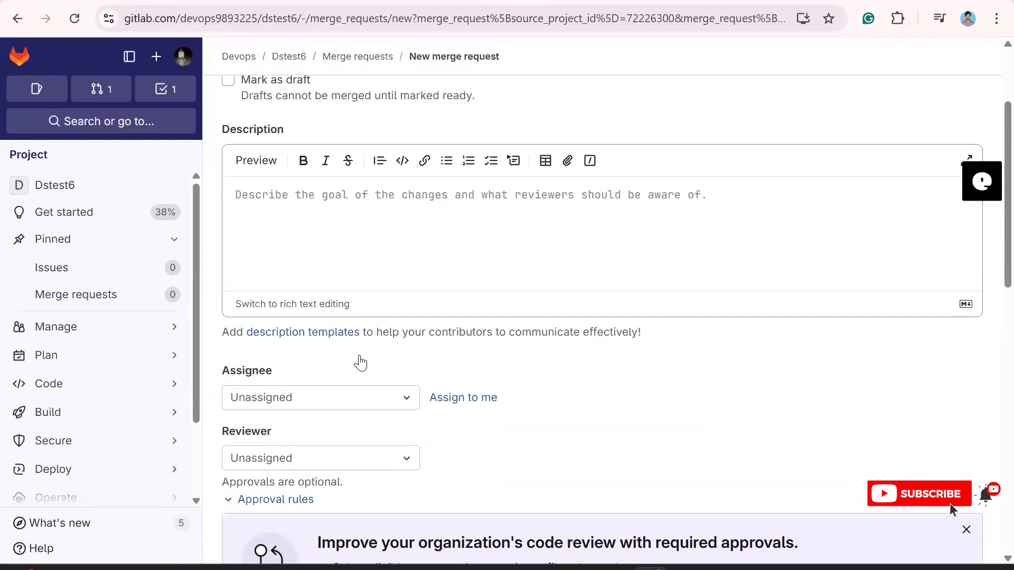
pyautogui.scroll(-16, 437, 279)
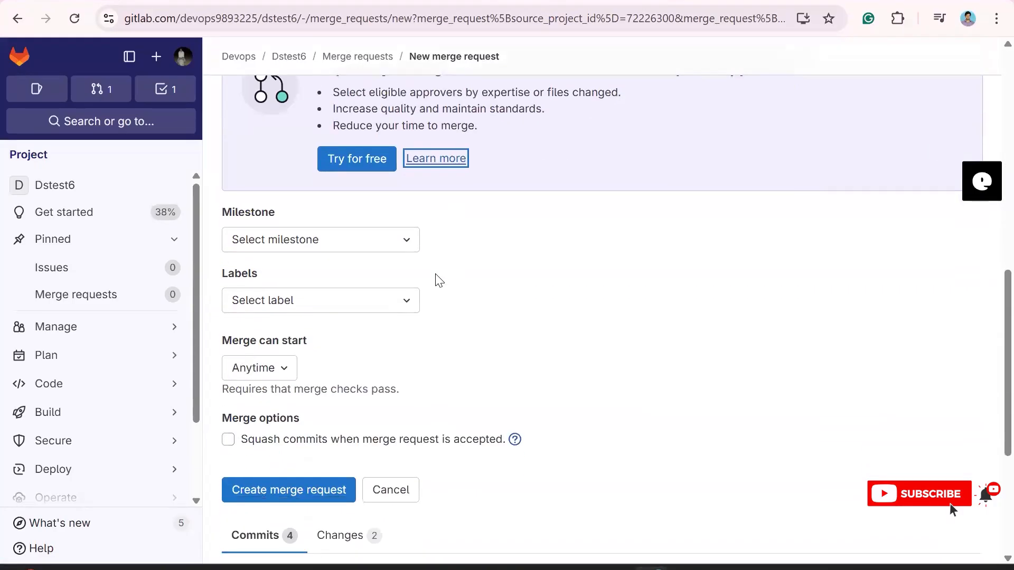
pyautogui.click(346, 329)
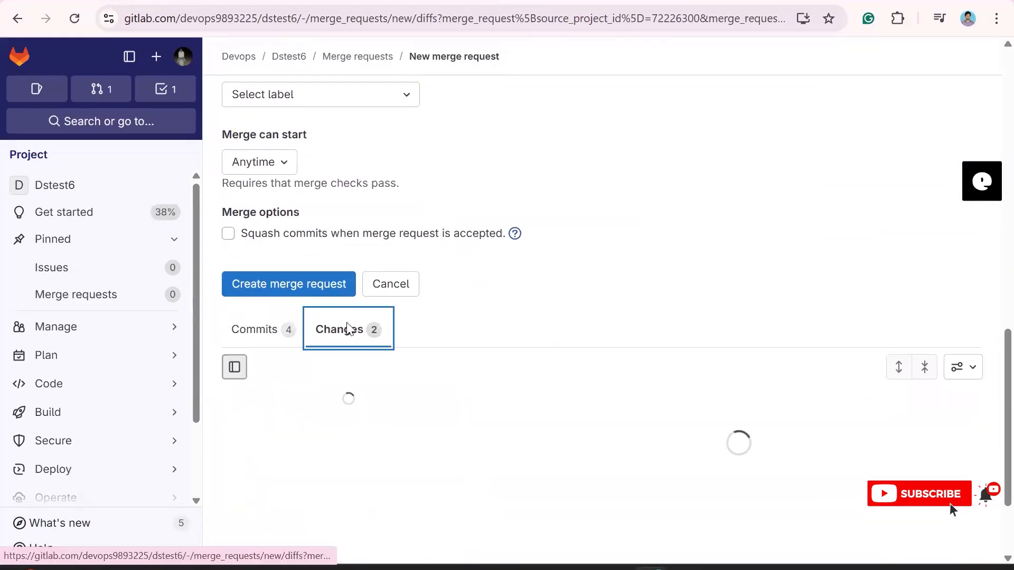
pyautogui.click(300, 288)
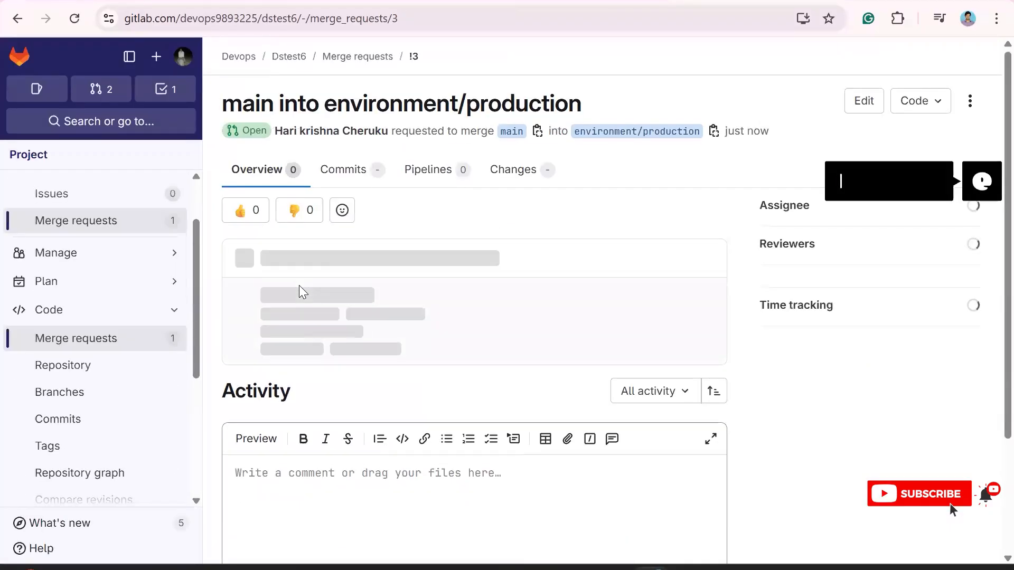
pyautogui.click(295, 390)
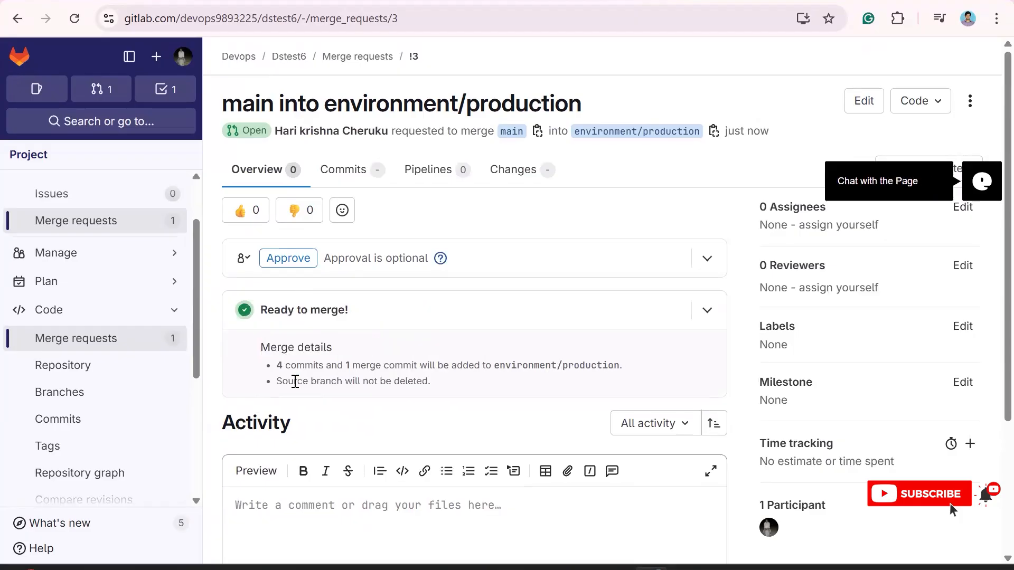
pyautogui.click(519, 172)
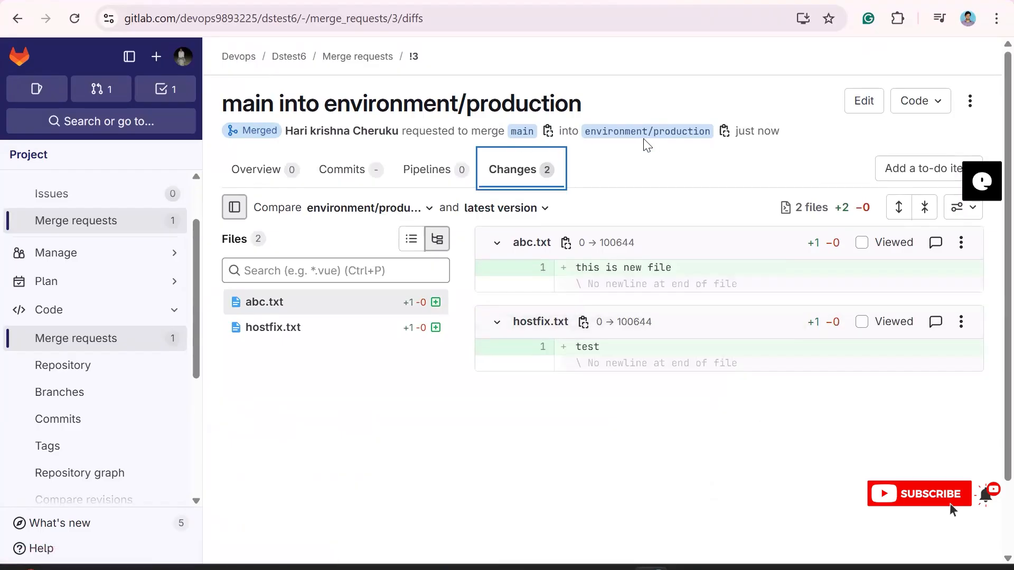
# Step: Revert the merged request in the environment/production branch, starting a new merge request with these changes
pyautogui.click(257, 170)
pyautogui.click(602, 309)
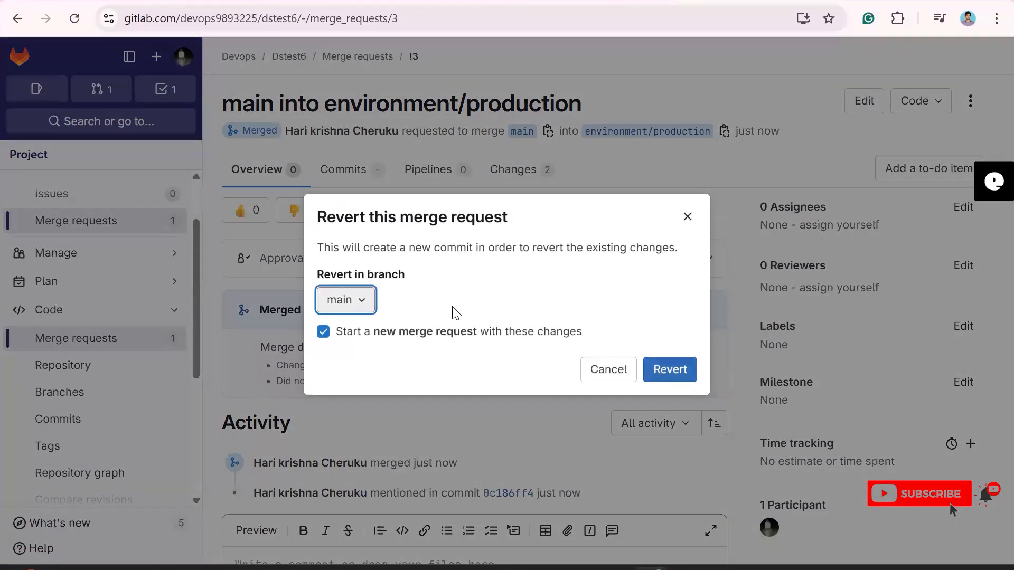
pyautogui.click(364, 304)
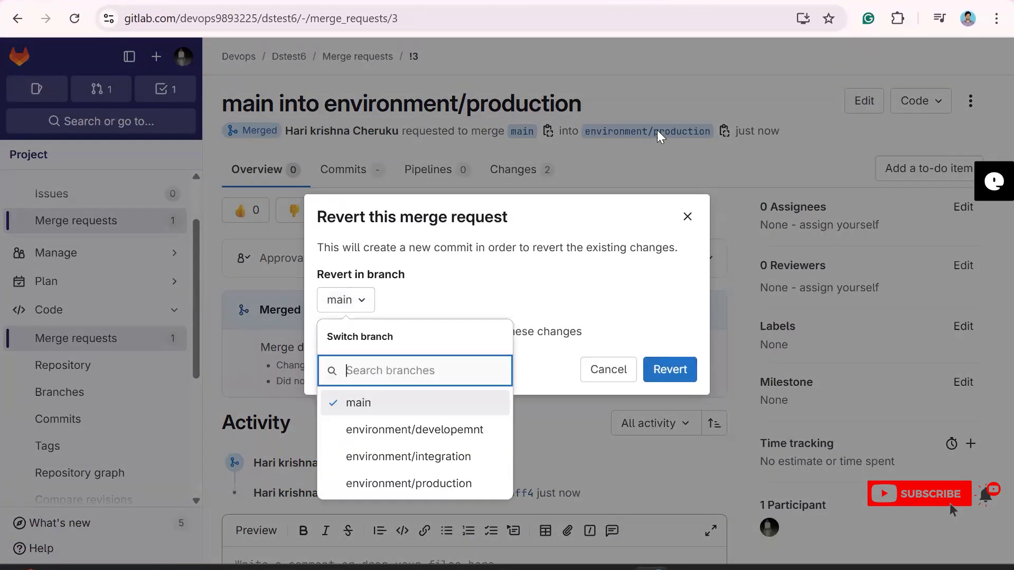
pyautogui.click(369, 482)
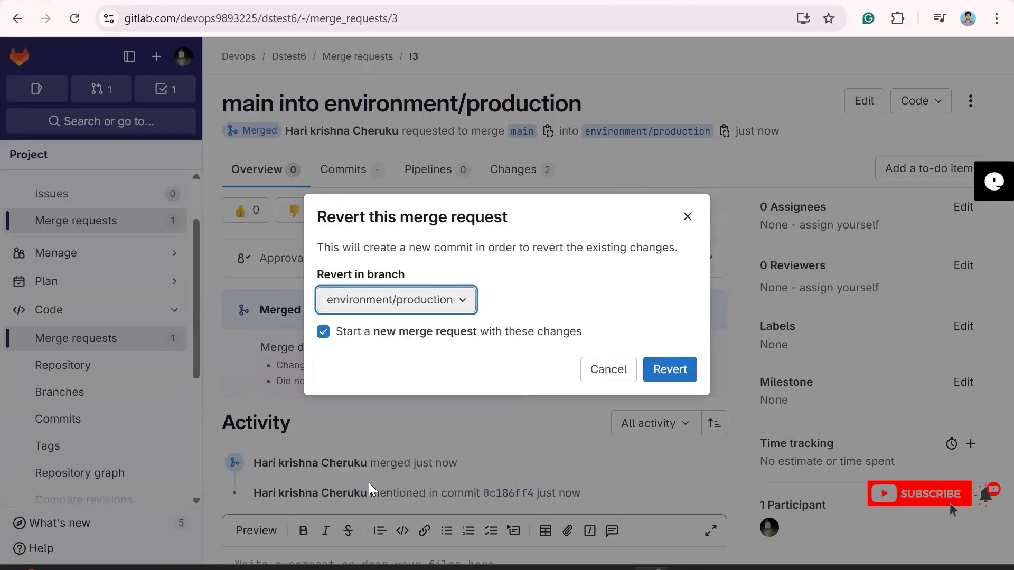
pyautogui.click(666, 370)
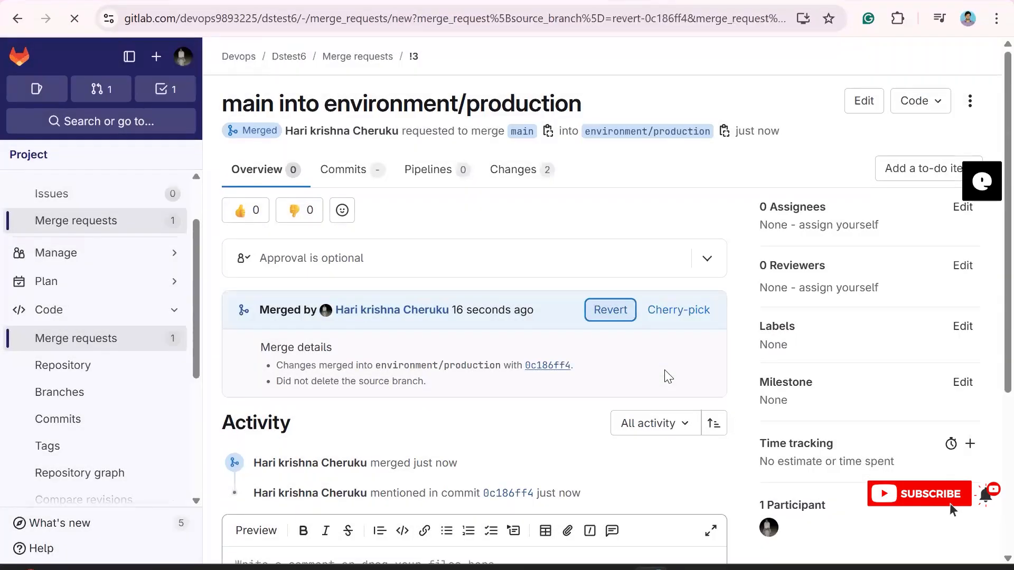
pyautogui.scroll(2, 552, 279)
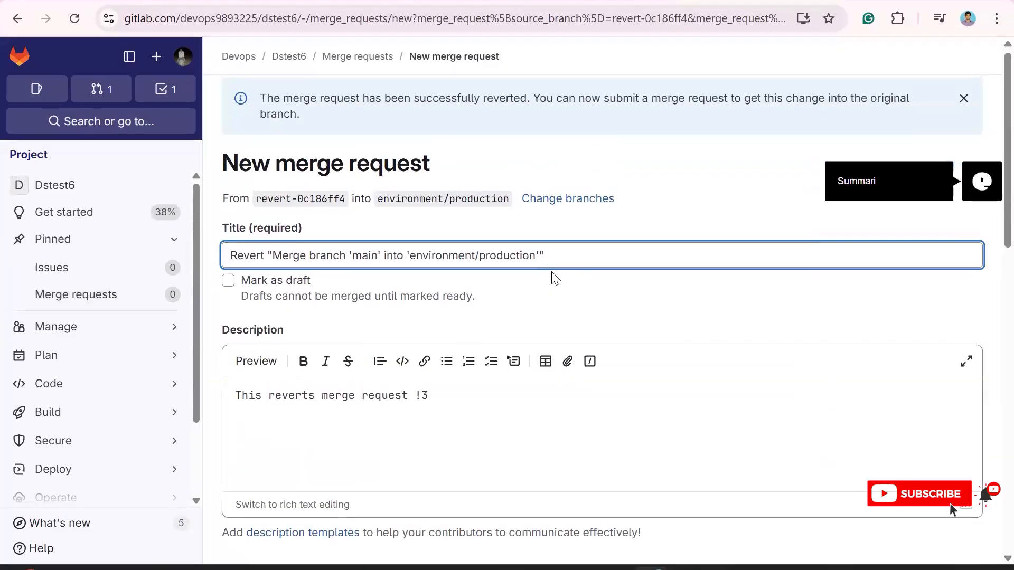
# Step: Replace the revert merge request's title with "revert-0c186ff4 into environment/production"
pyautogui.moveTo(256, 199); pyautogui.dragTo(517, 192)
pyautogui.hotkey('ctrl', 'c')
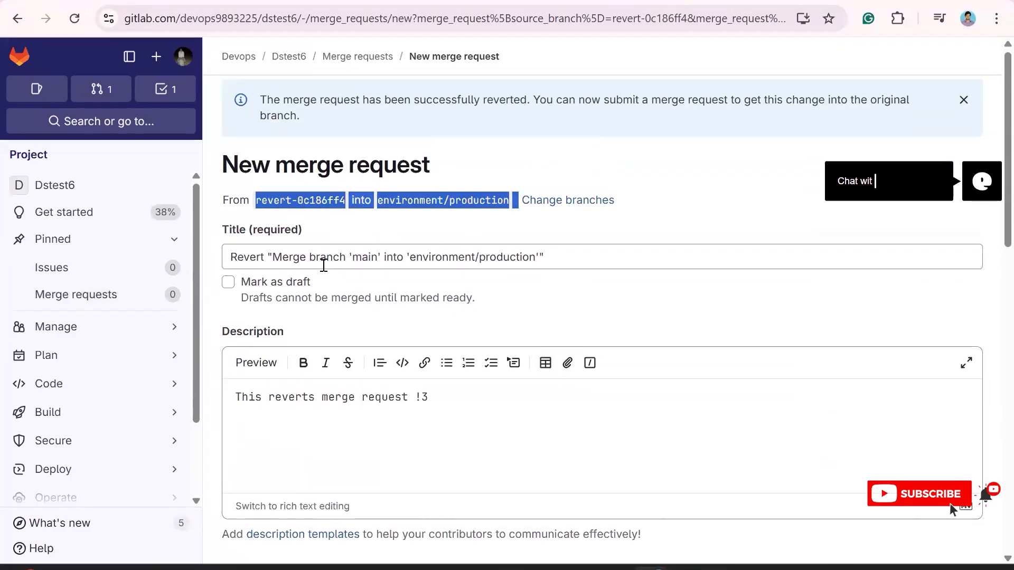
pyautogui.moveTo(228, 256); pyautogui.dragTo(565, 267)
pyautogui.hotkey('ctrl', 'v')
pyautogui.scroll(-3, 553, 368)
pyautogui.scroll(-7, 554, 375)
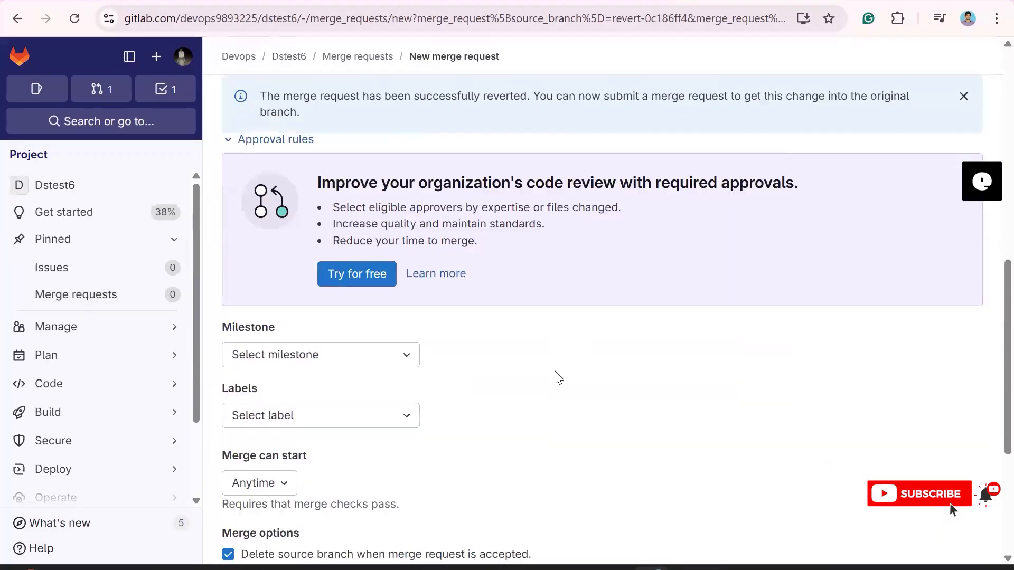
# Step: Create and approve the revert merge request, and merge it into environment/production with its source branch deleted
pyautogui.scroll(-5, 555, 375)
pyautogui.click(311, 368)
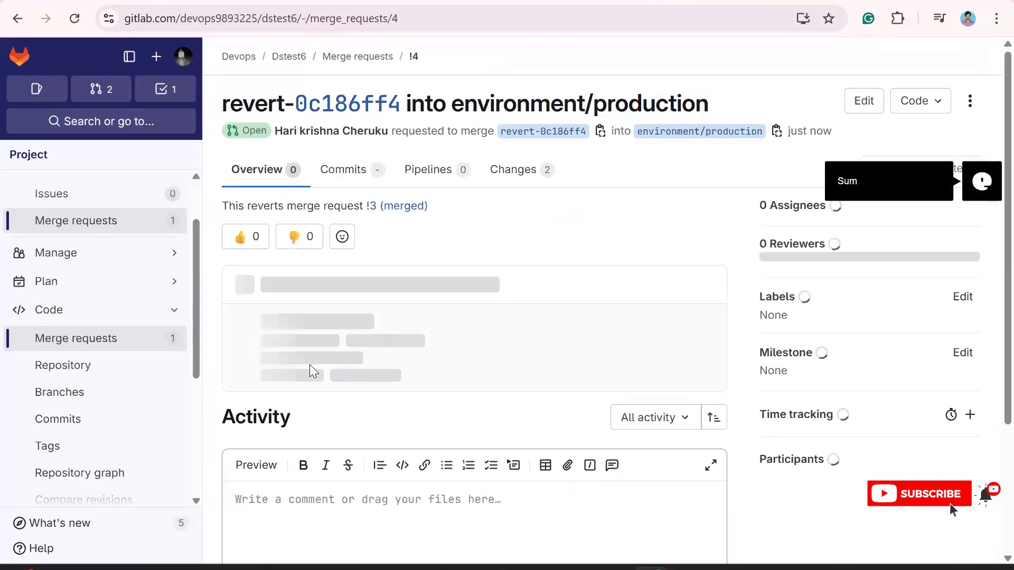
pyautogui.click(282, 418)
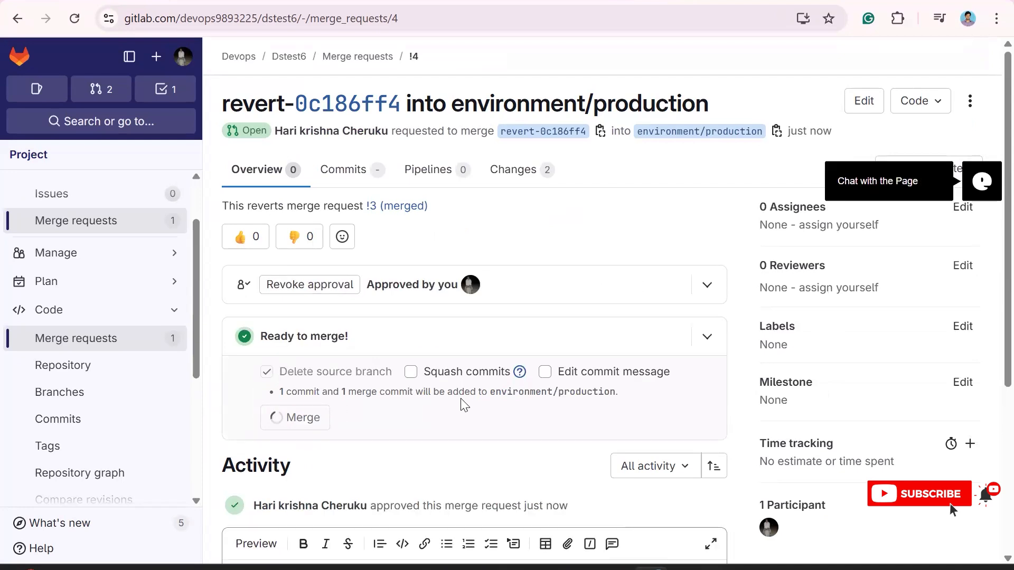
pyautogui.click(520, 177)
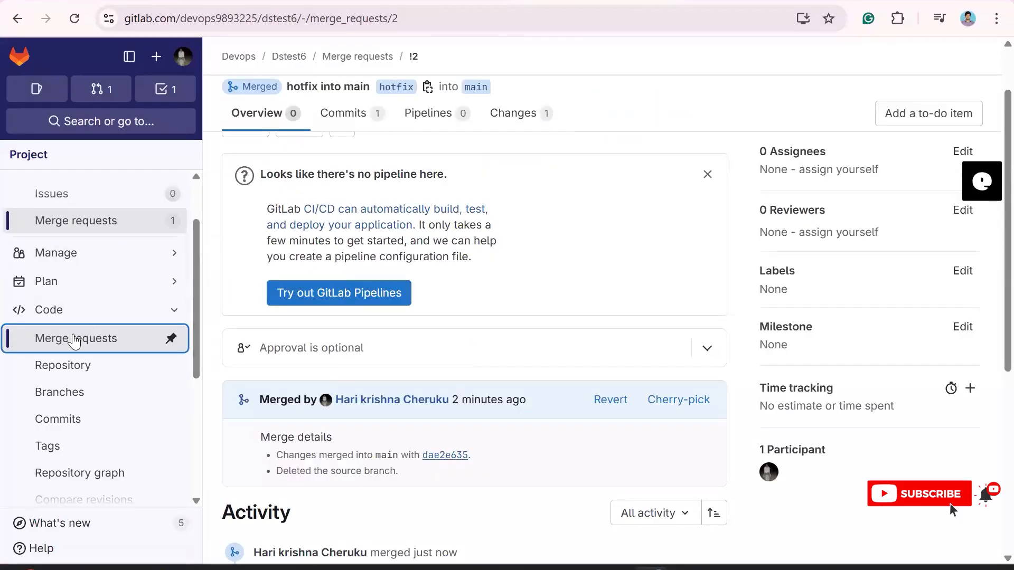
# Step: List the project's merged merge requests and open "hotfix into main"
pyautogui.click(75, 341)
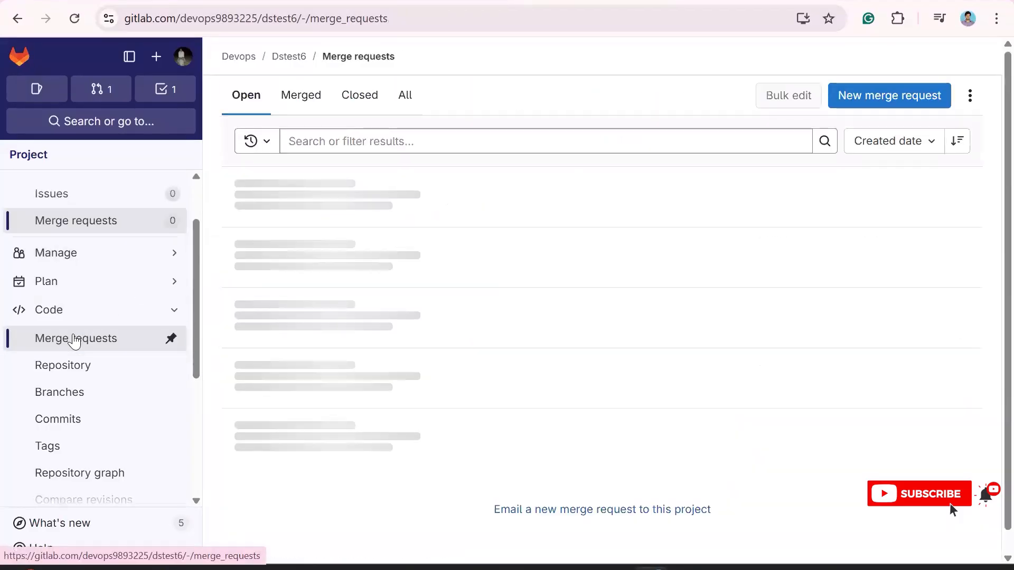
pyautogui.click(328, 95)
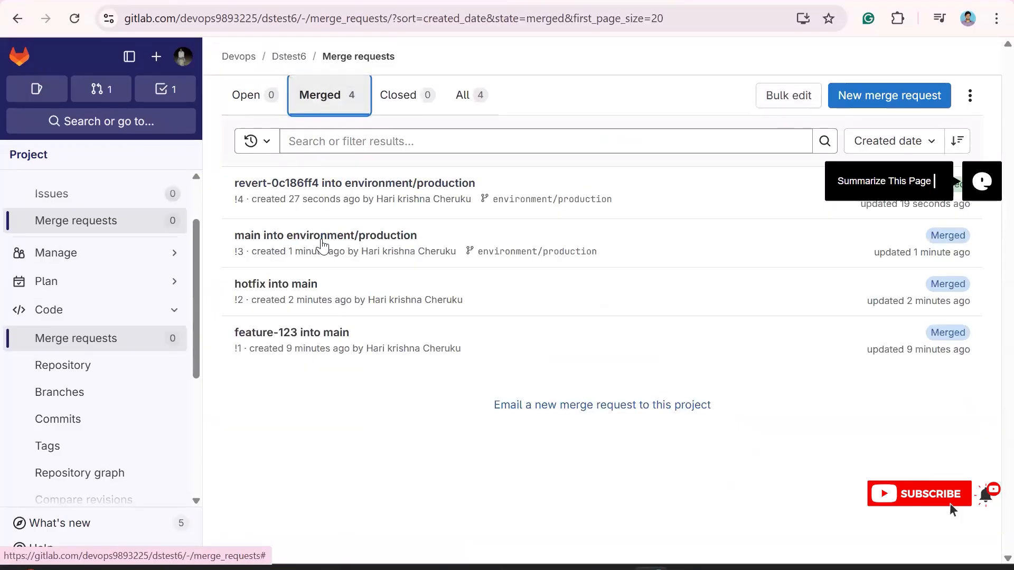
pyautogui.click(302, 289)
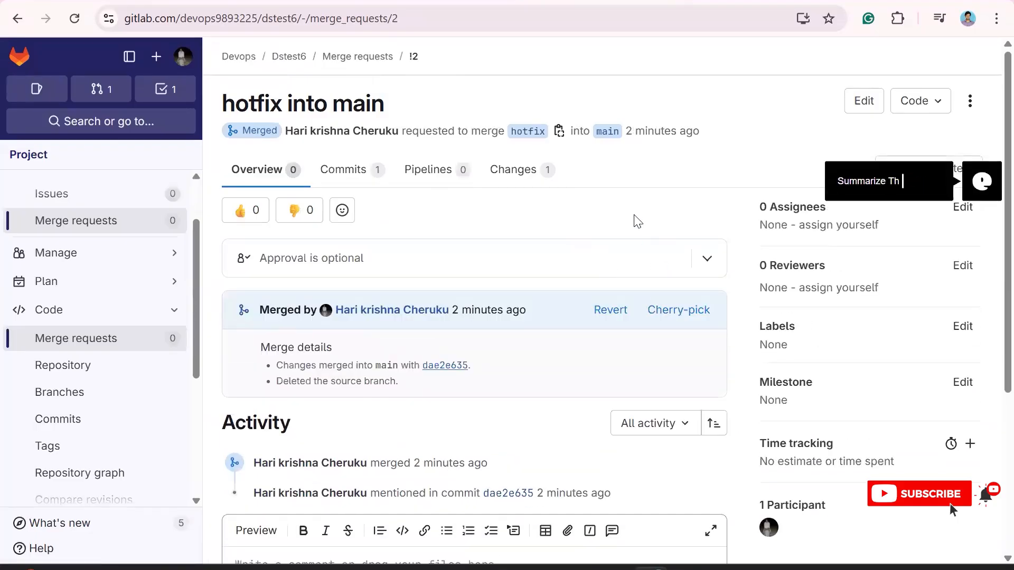
# Step: Review the file changes of the hotfix merge request and return to its overview
pyautogui.click(660, 306)
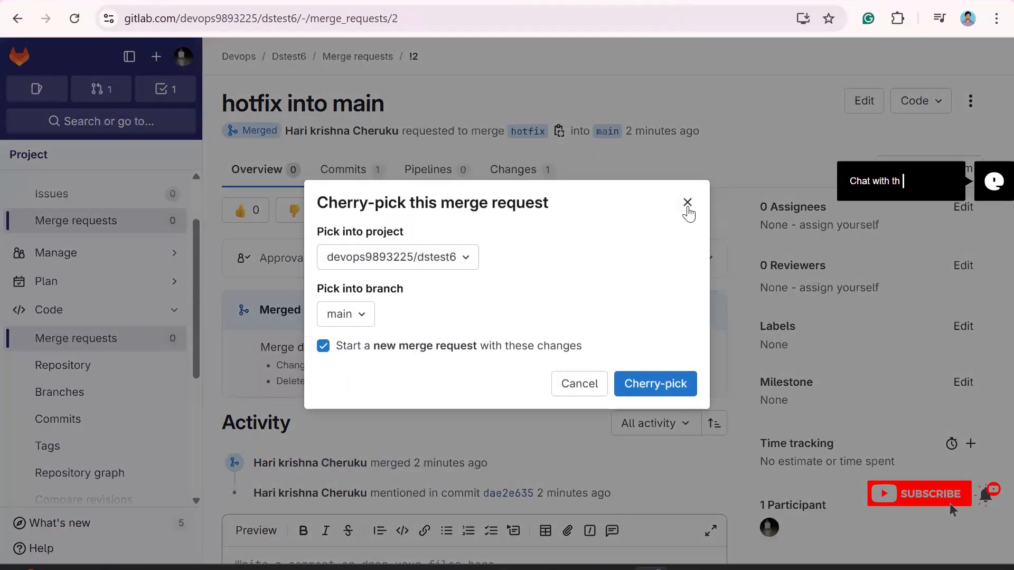
pyautogui.click(686, 206)
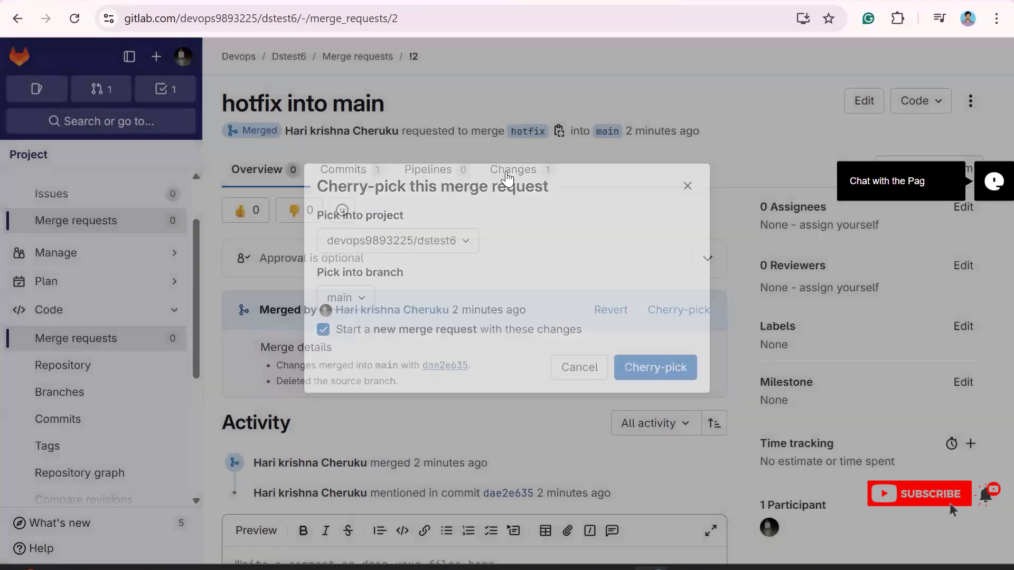
pyautogui.click(507, 177)
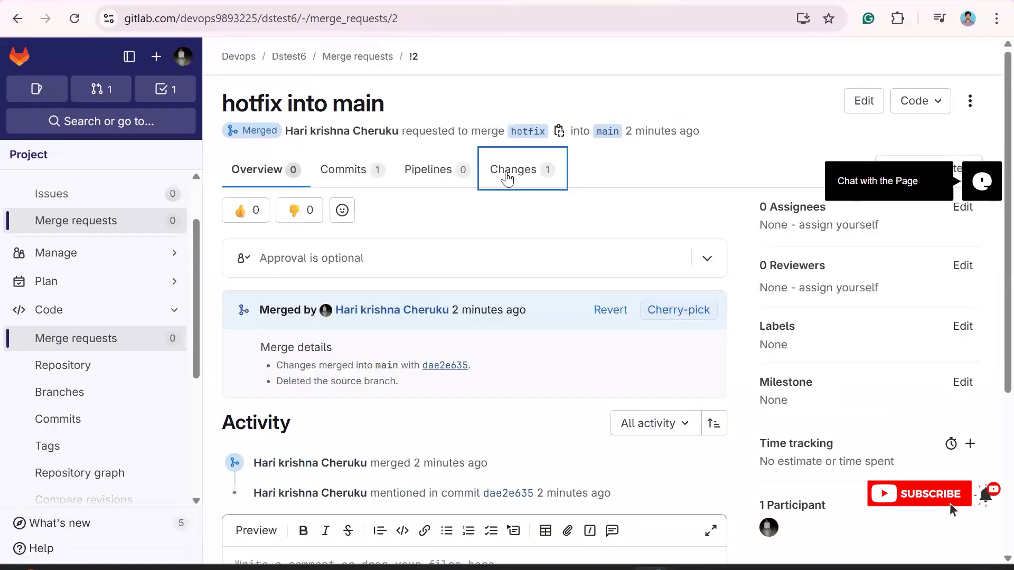
pyautogui.click(277, 174)
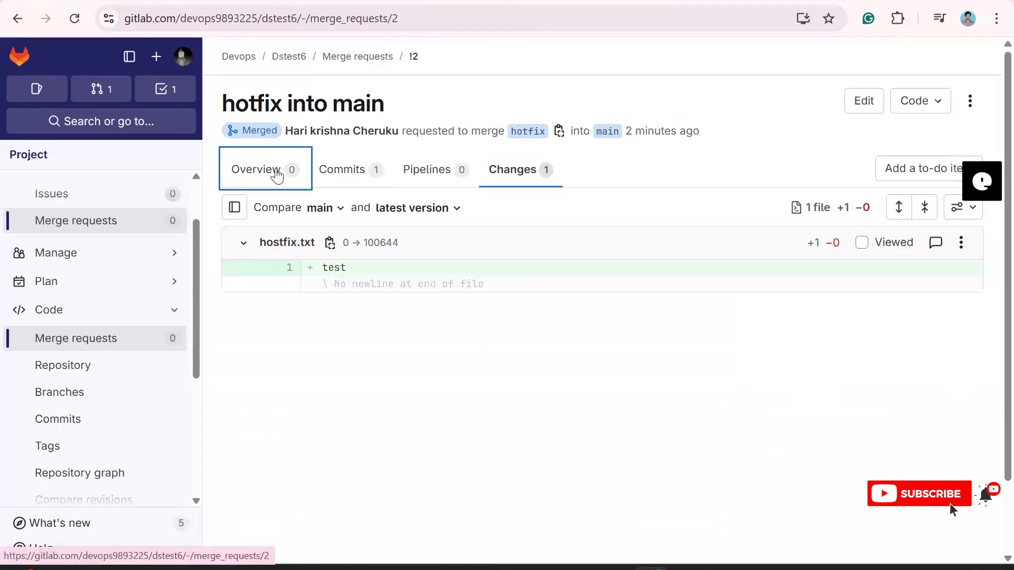
# Step: Cherry-pick the hotfix merge request into environment/production, starting a new merge request with these changes
pyautogui.click(679, 309)
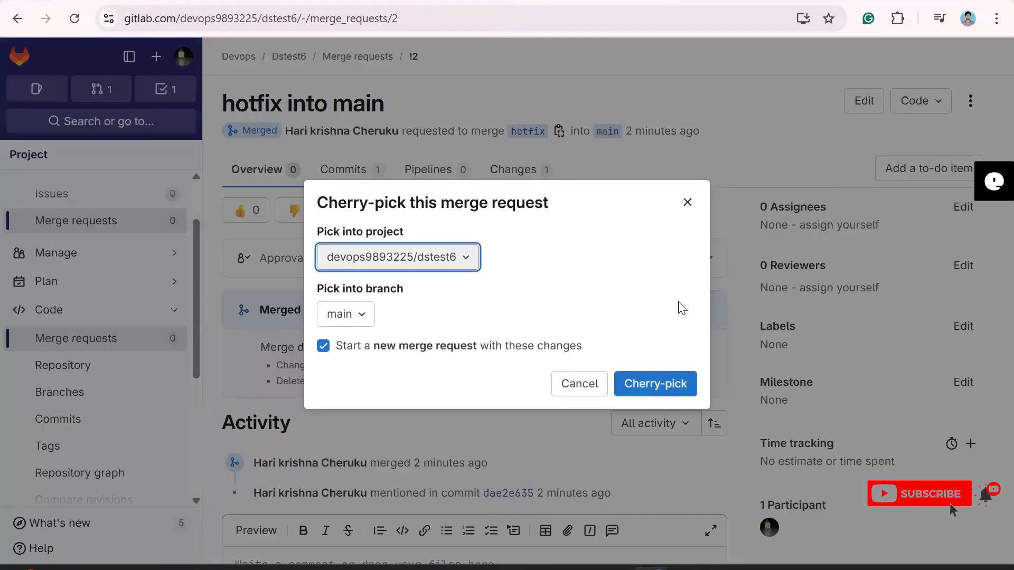
pyautogui.click(363, 315)
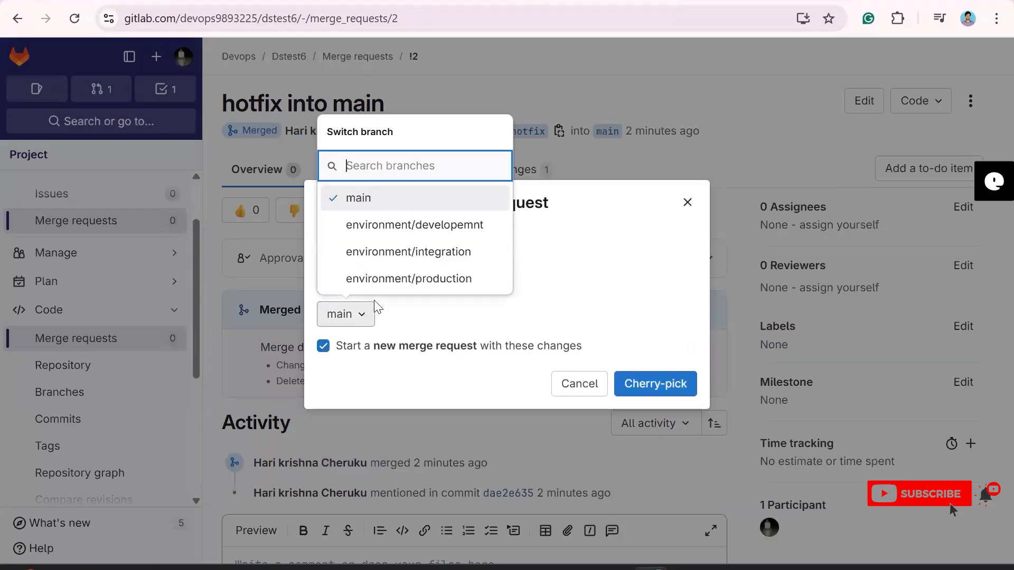
pyautogui.click(404, 252)
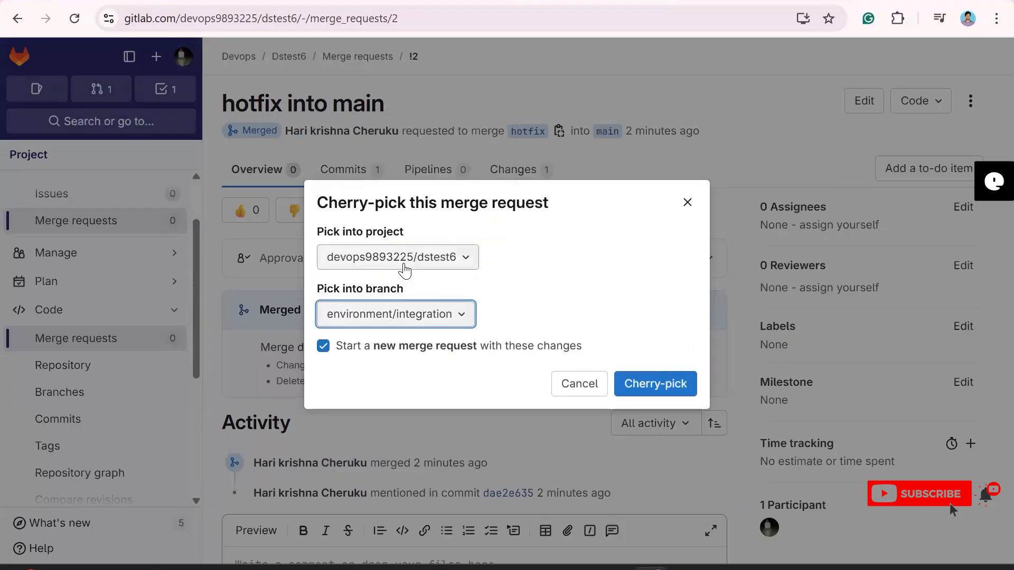
pyautogui.click(406, 317)
pyautogui.click(432, 254)
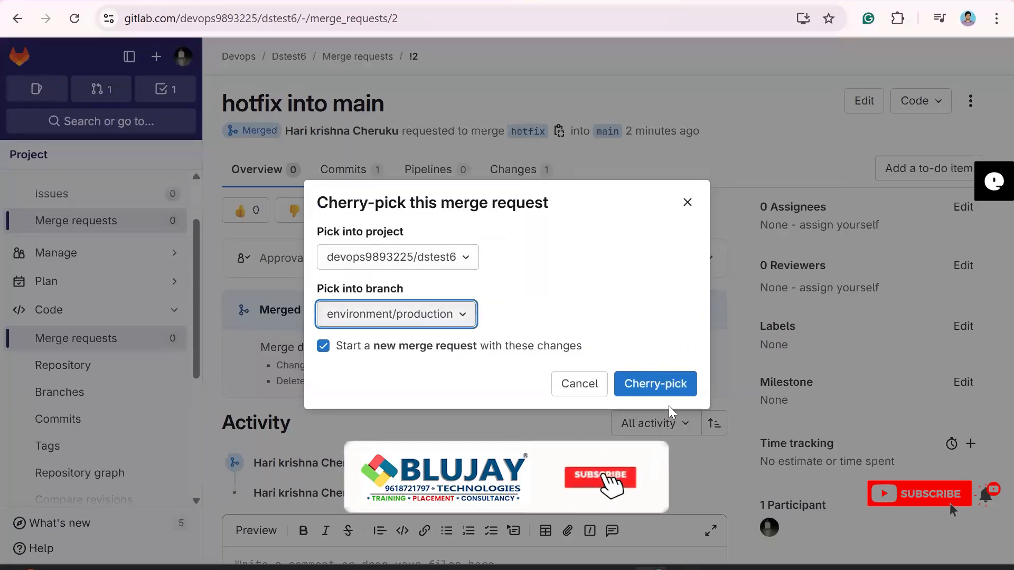
pyautogui.click(669, 384)
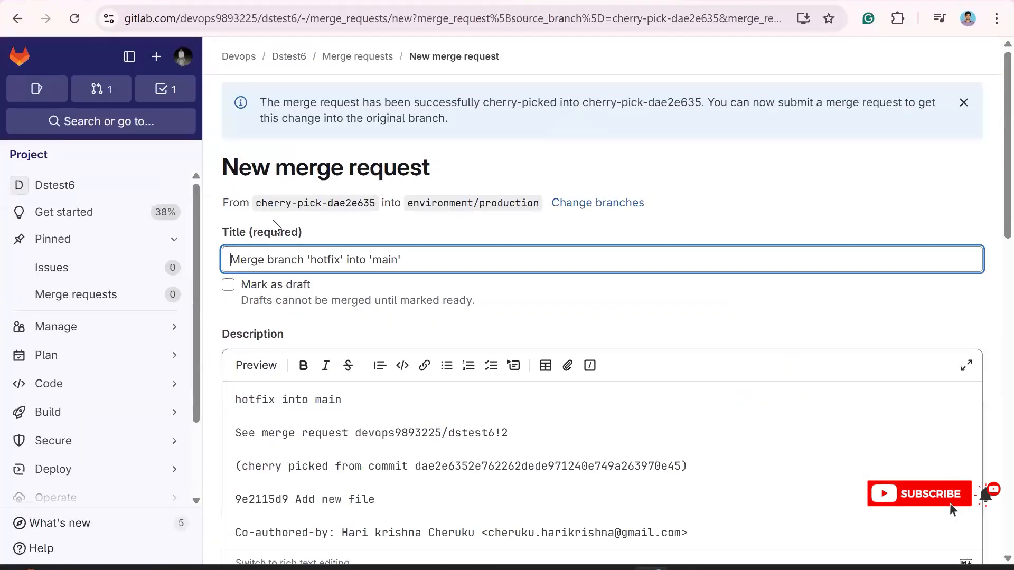
# Step: Replace the new merge request's title with "cherry-pick-dae2e635 into environment/production"
pyautogui.moveTo(256, 203); pyautogui.dragTo(534, 197)
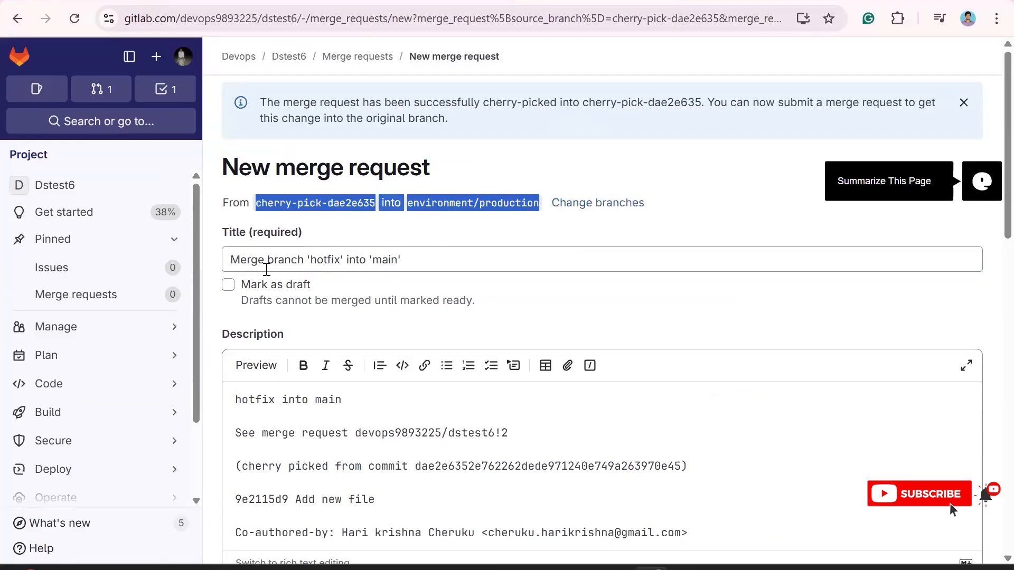
pyautogui.moveTo(232, 263); pyautogui.dragTo(473, 265)
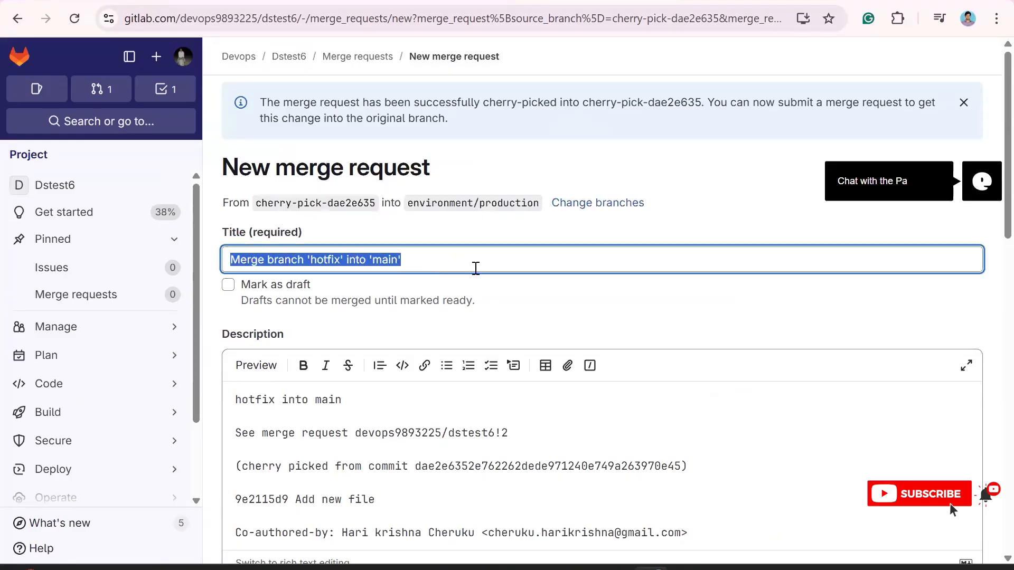
pyautogui.write('cherry-pick-dae2e635 into environment/production')
# Step: Check the file changes of the cherry-pick merge request and create it with source branch deletion enabled
pyautogui.scroll(-15, 383, 379)
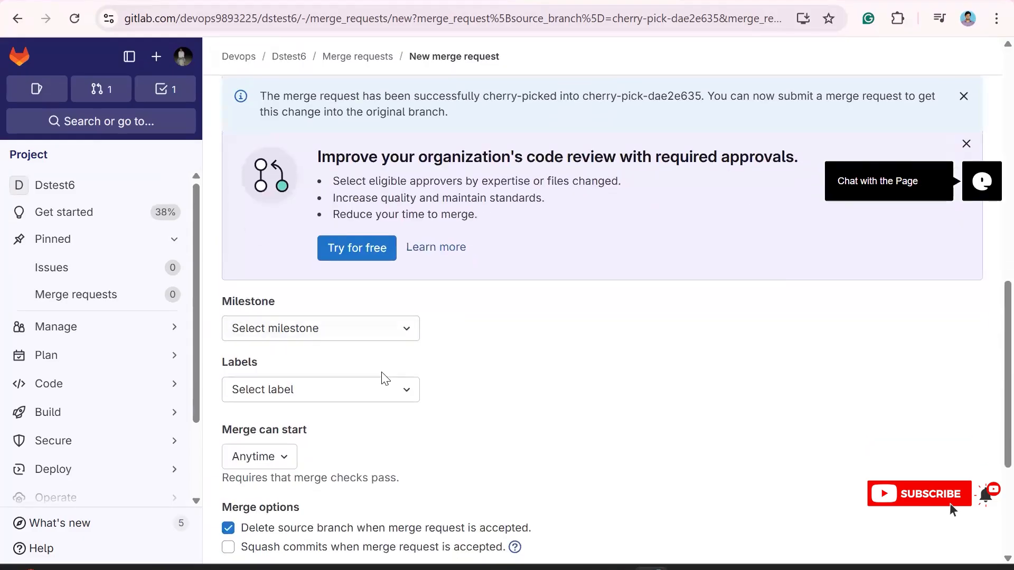
pyautogui.click(338, 411)
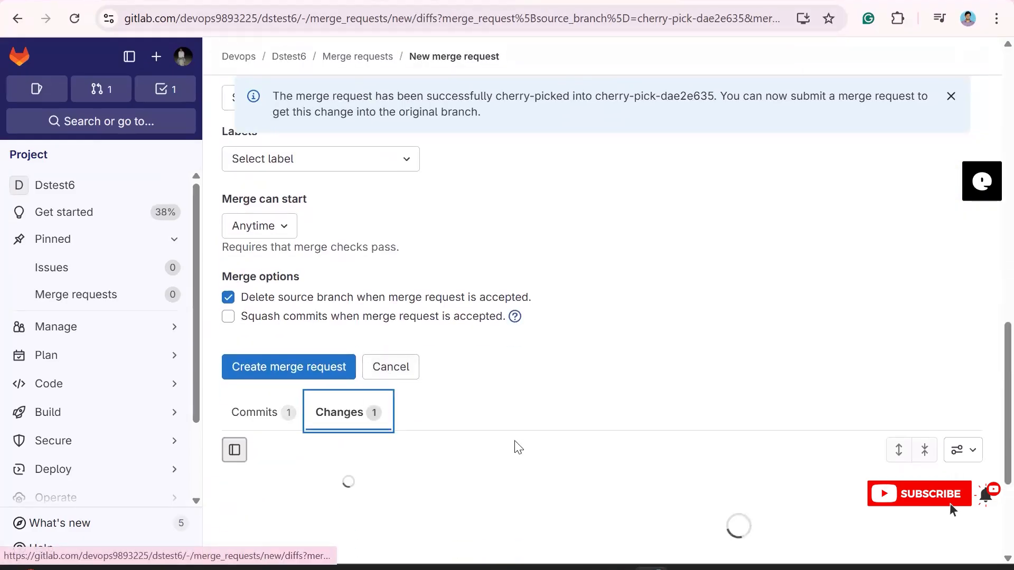
pyautogui.scroll(-4, 533, 451)
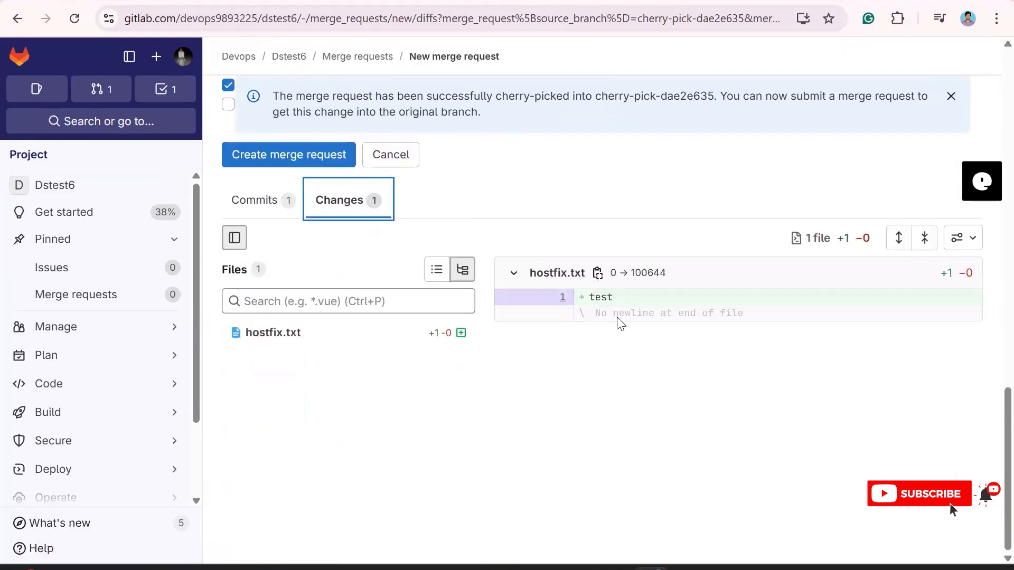
pyautogui.scroll(10, 494, 344)
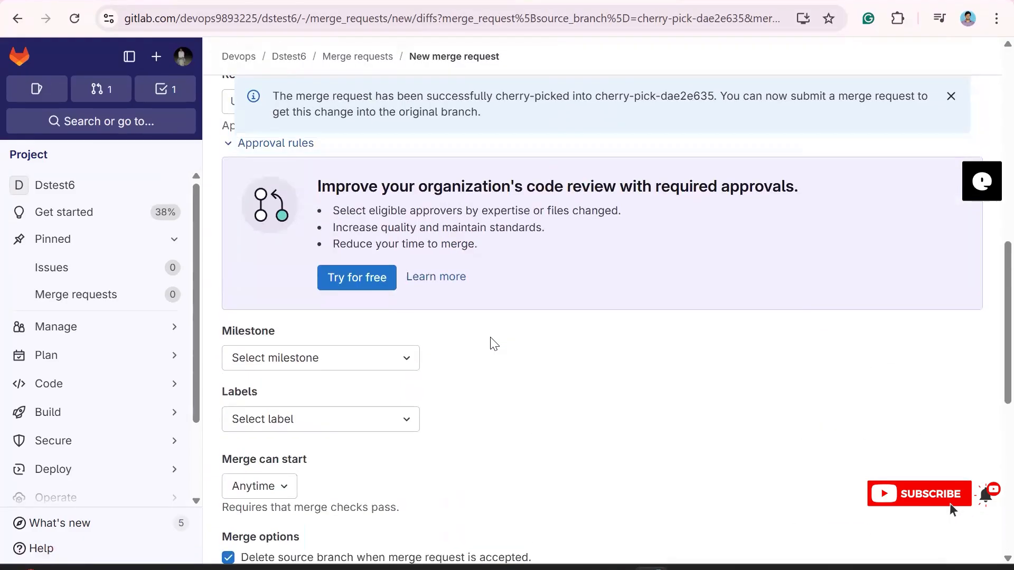
pyautogui.scroll(6, 476, 217)
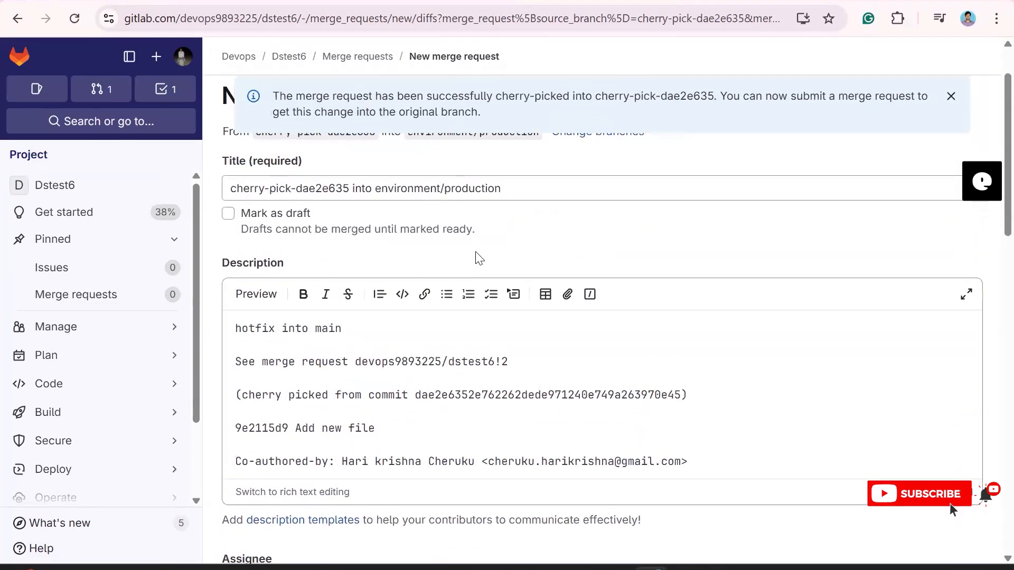
pyautogui.scroll(-15, 476, 286)
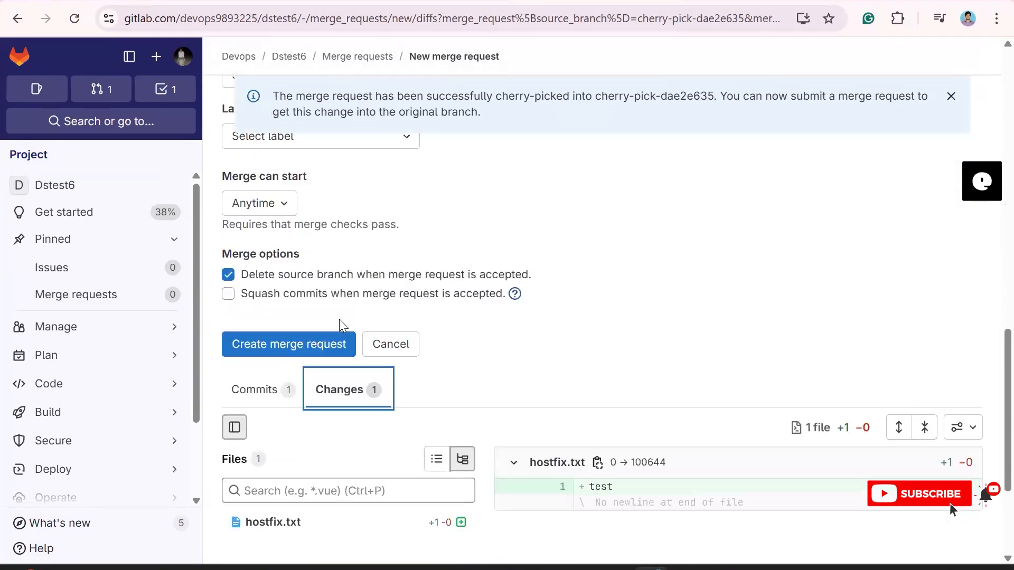
pyautogui.click(315, 336)
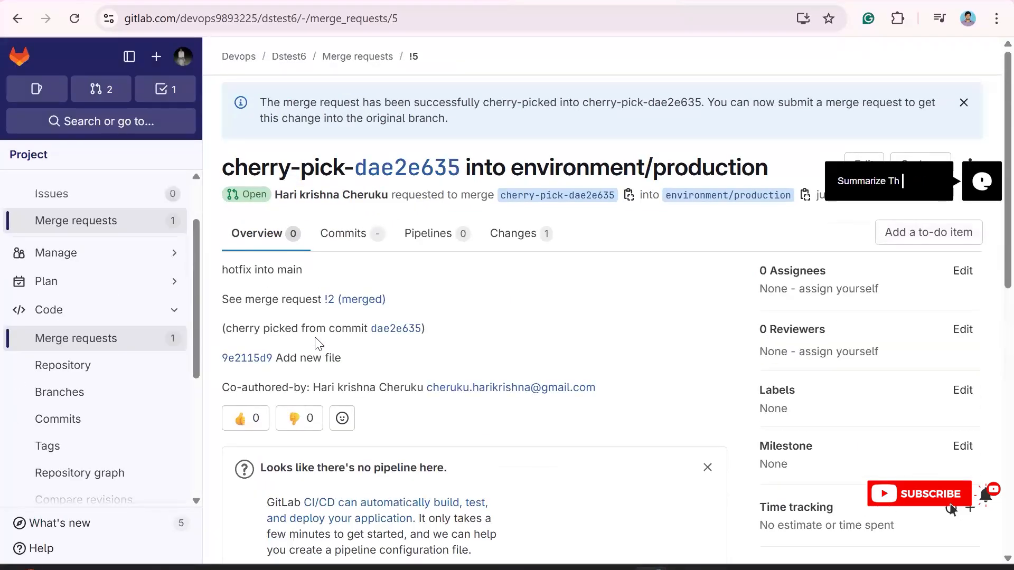
# Step: Merge the cherry-pick merge request into environment/production with its source branch deleted
pyautogui.scroll(-5, 323, 265)
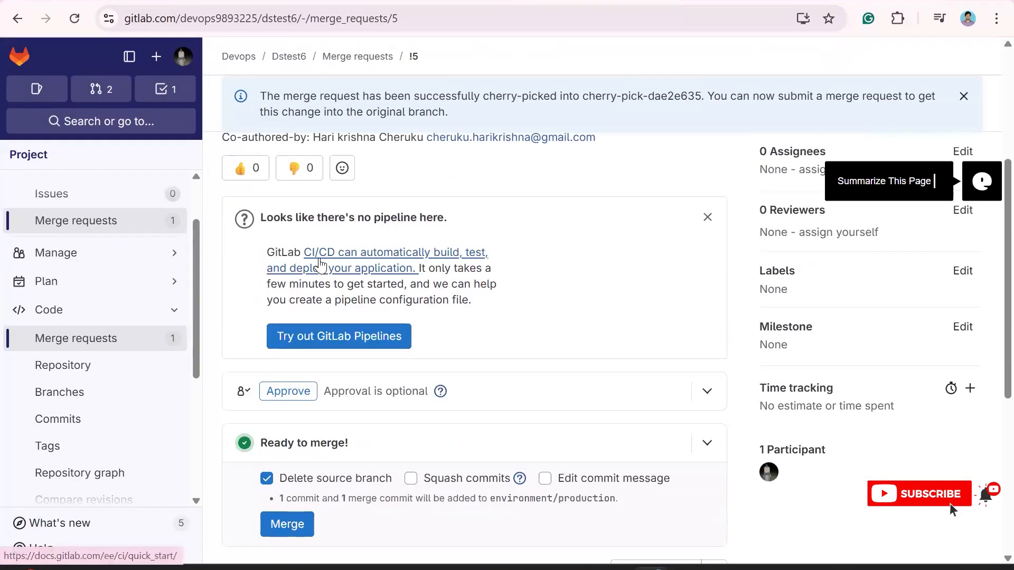
pyautogui.scroll(-4, 340, 393)
pyautogui.click(286, 315)
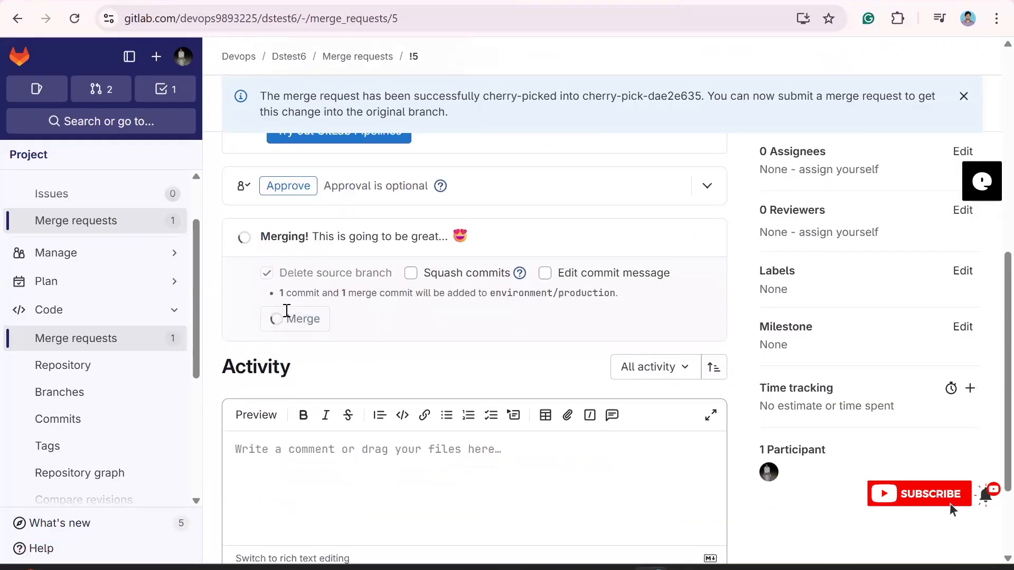
pyautogui.scroll(-2, 374, 403)
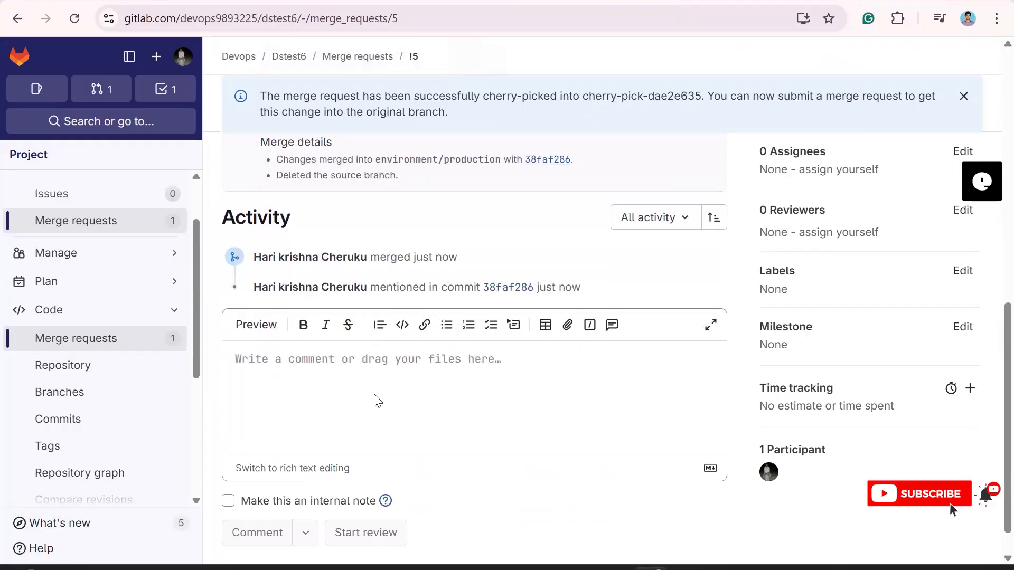
# Step: Review the file changes of the merged cherry-pick merge request
pyautogui.scroll(10, 373, 401)
pyautogui.click(521, 254)
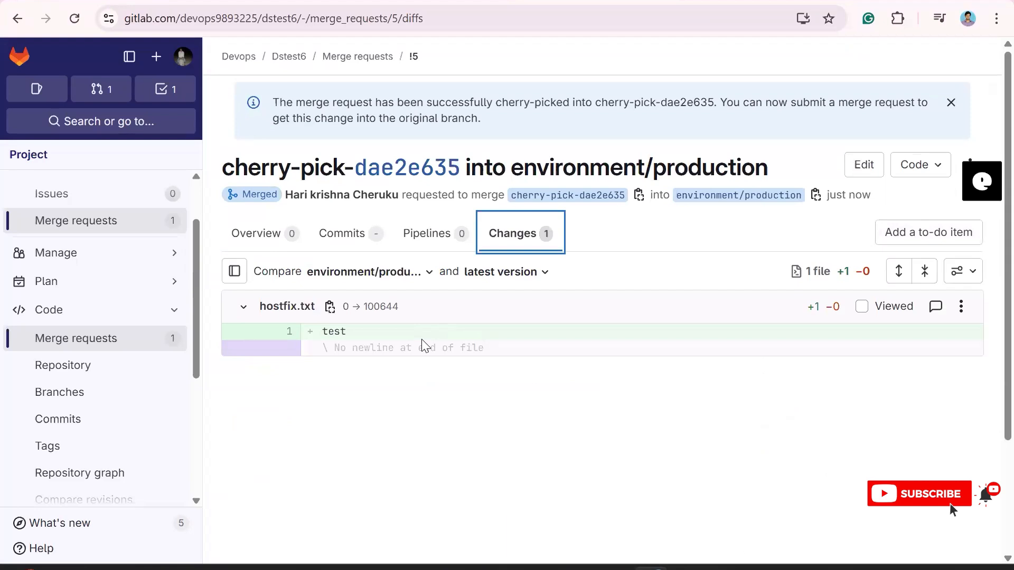
pyautogui.scroll(-3, 422, 343)
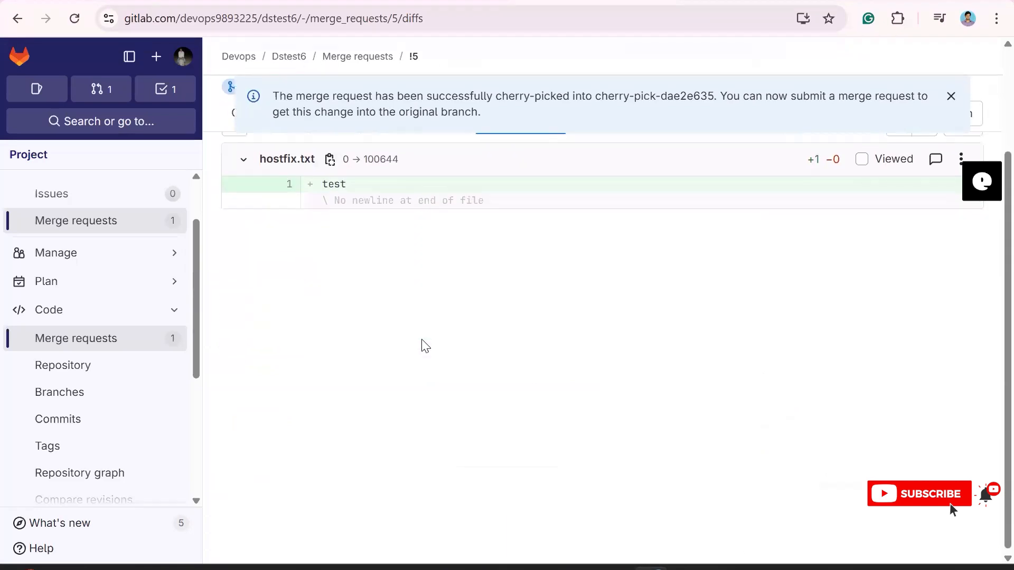
# Step: Switch to the Notepad notes, read the Git Cherry-picking section and its git cherry-pick command, and return to the browser
pyautogui.click(616, 569)
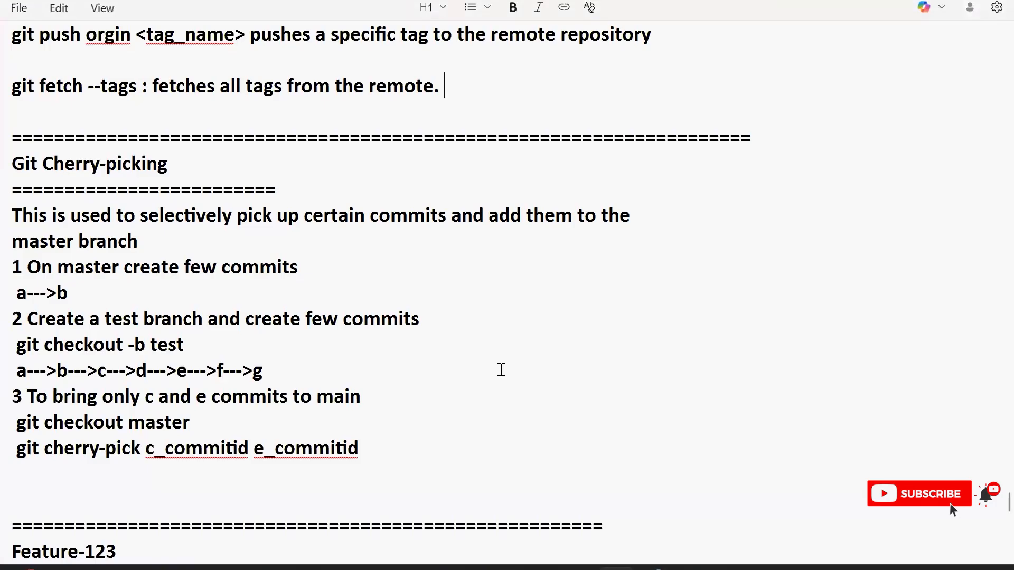
pyautogui.scroll(-1, 137, 228)
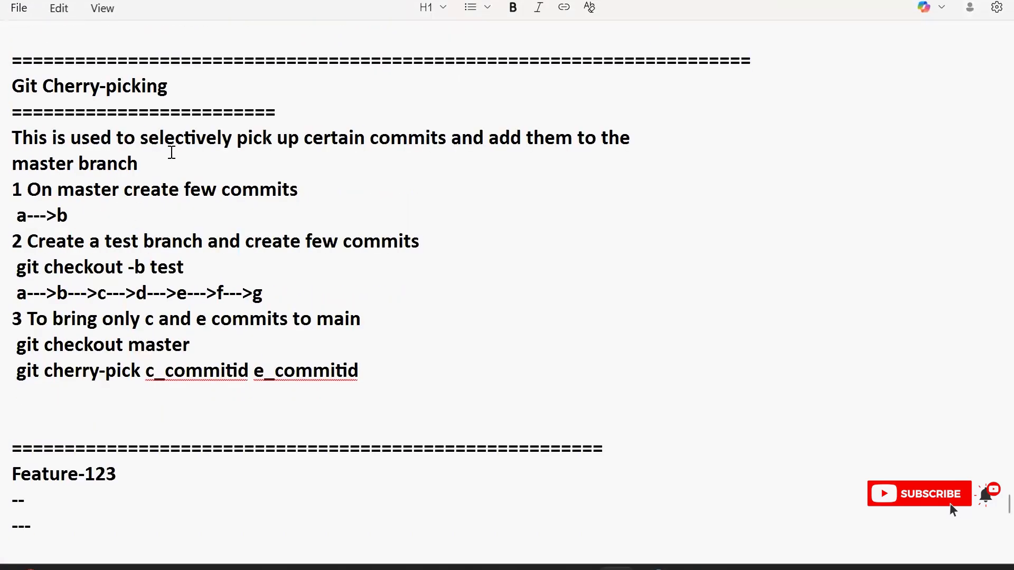
pyautogui.hotkey('shift', 'Down')
pyautogui.press('Right')
pyautogui.moveTo(84, 346); pyautogui.dragTo(173, 352)
pyautogui.rightClick(139, 381)
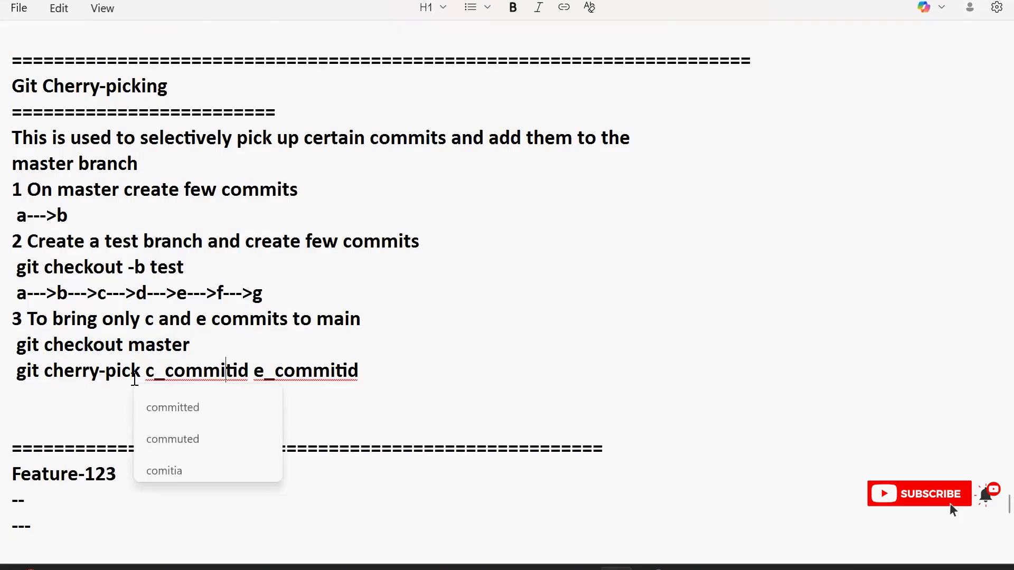
pyautogui.click(91, 379)
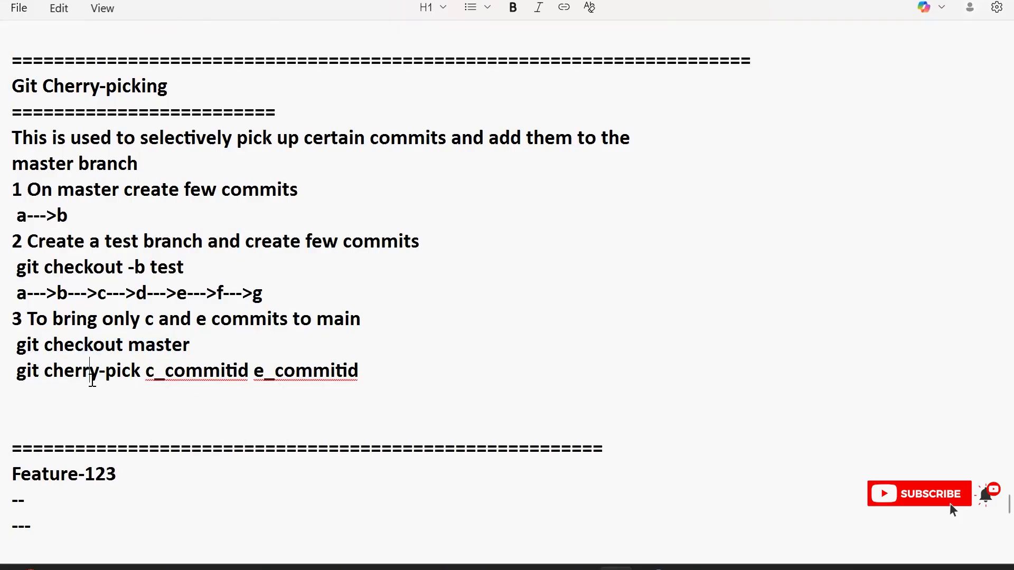
pyautogui.rightClick(346, 371)
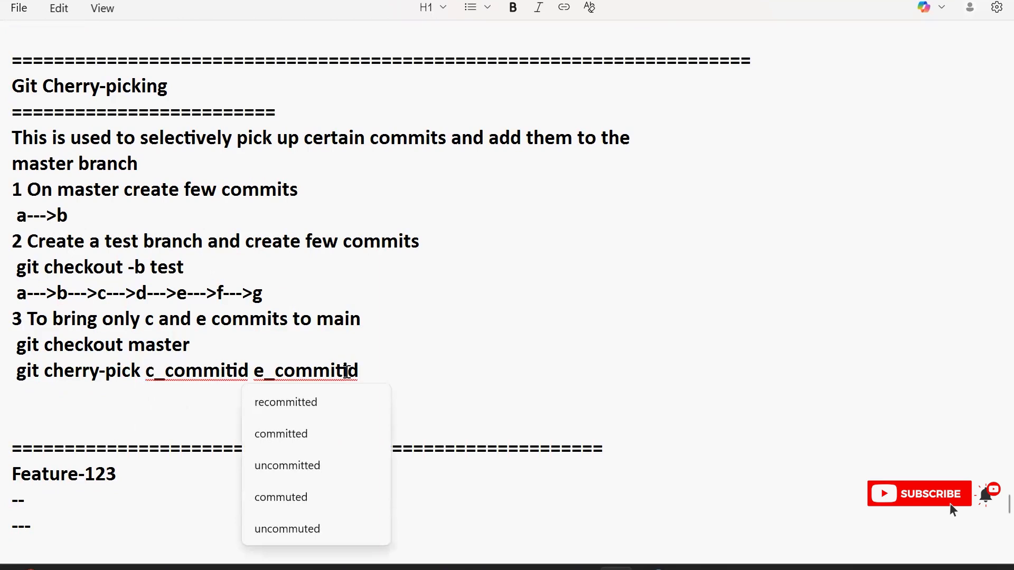
pyautogui.click(658, 569)
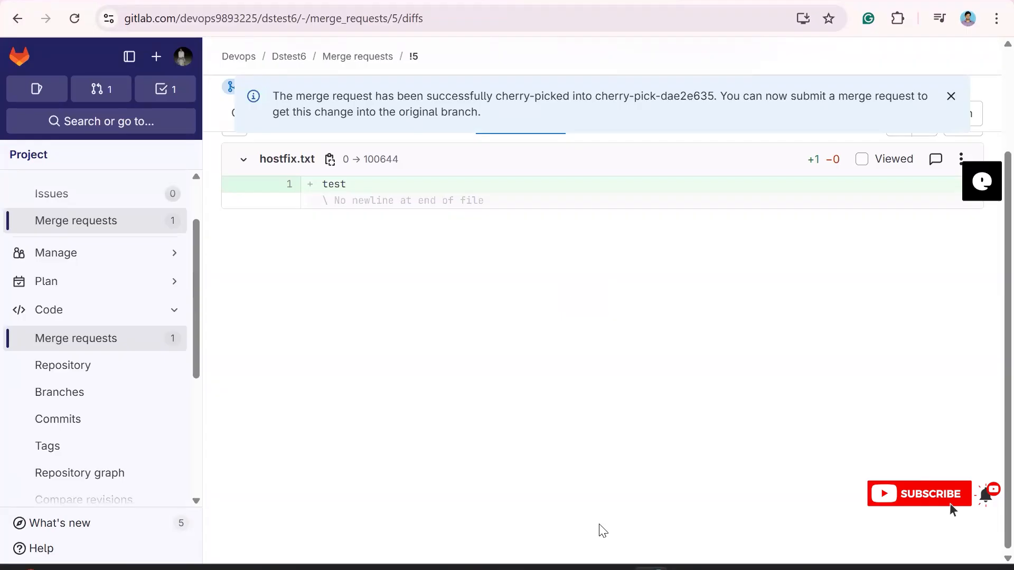
# Step: Return to the Notepad notes and look back through the Git sections, from tags and revert up to git pull and fetch
pyautogui.click(616, 569)
pyautogui.scroll(-15, 589, 430)
pyautogui.scroll(-1, 589, 430)
pyautogui.moveTo(185, 241); pyautogui.dragTo(20, 114)
pyautogui.click(204, 194)
pyautogui.rightClick(19, 78)
pyautogui.click(333, 158)
pyautogui.scroll(11, 333, 159)
pyautogui.scroll(20, 335, 159)
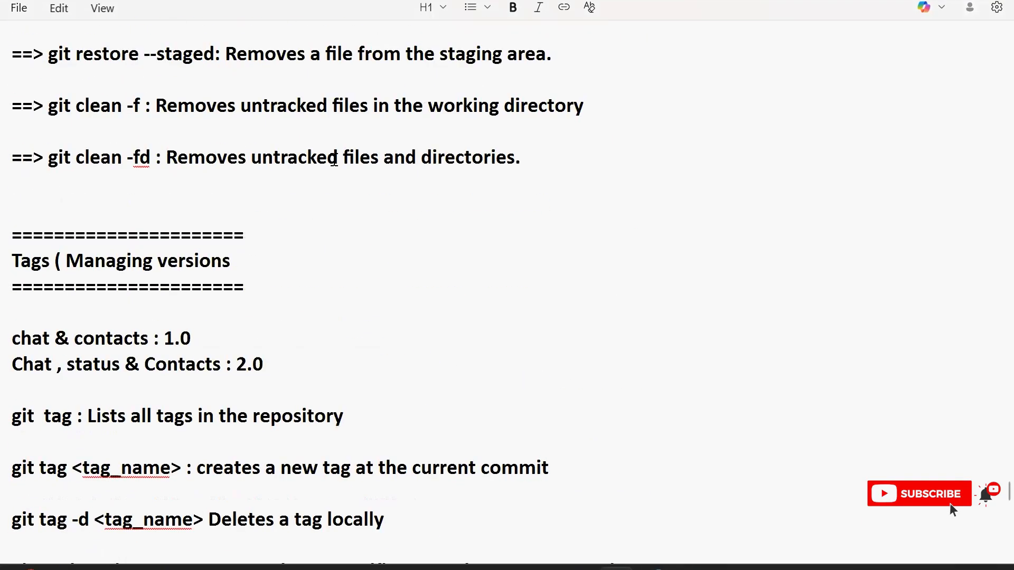
pyautogui.scroll(15, 334, 159)
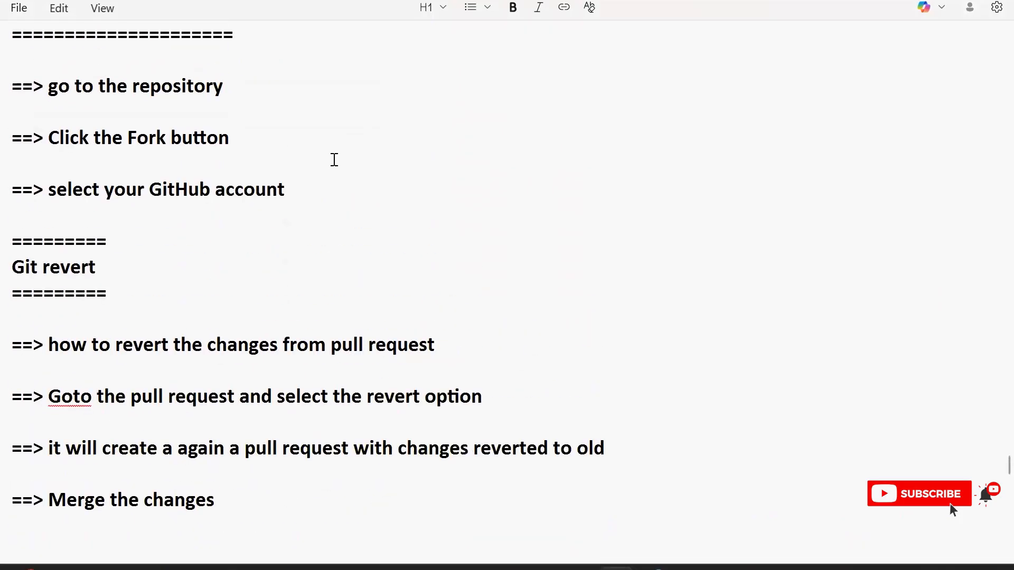
pyautogui.scroll(12, 335, 160)
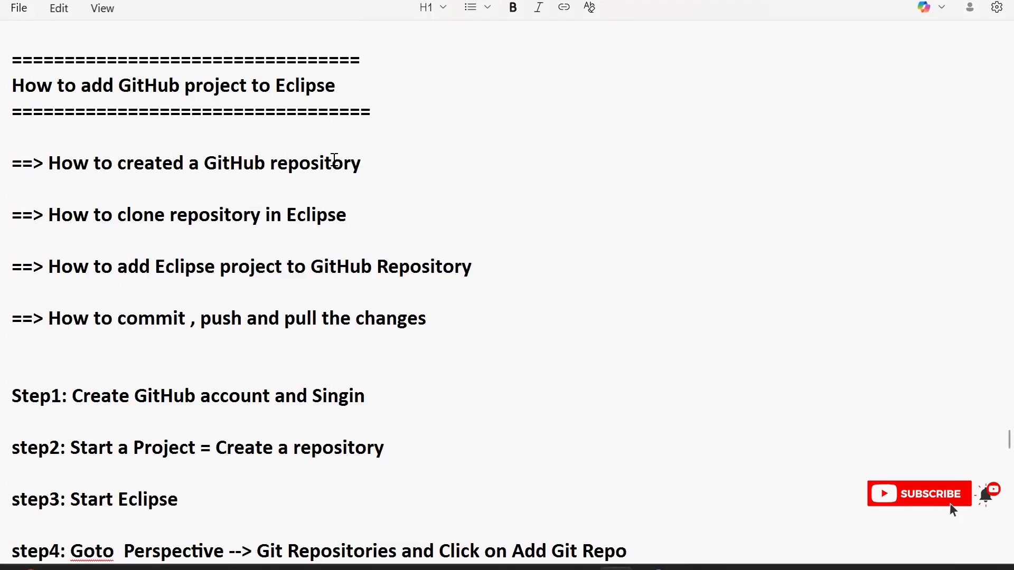
pyautogui.scroll(12, 334, 159)
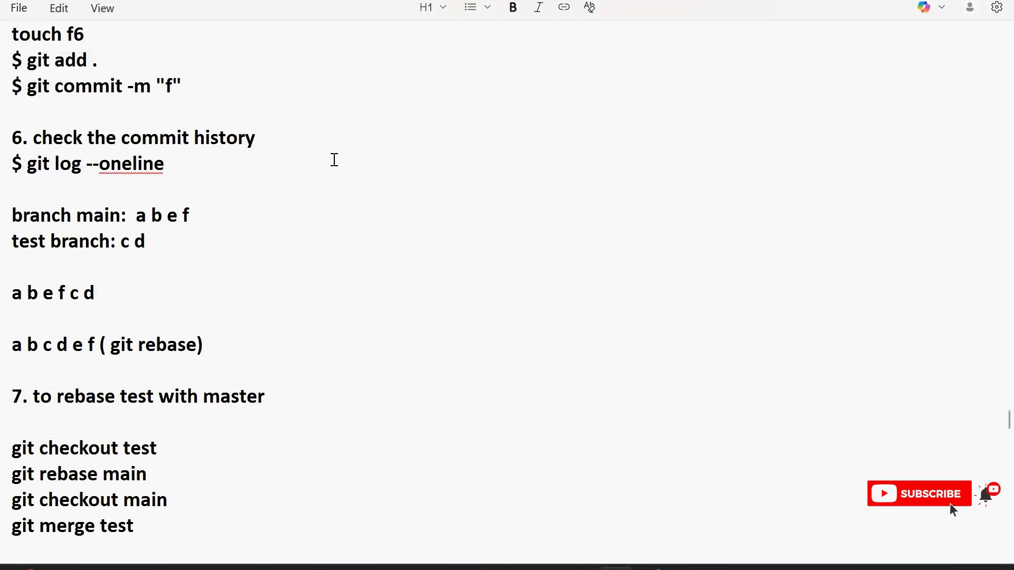
pyautogui.scroll(15, 334, 159)
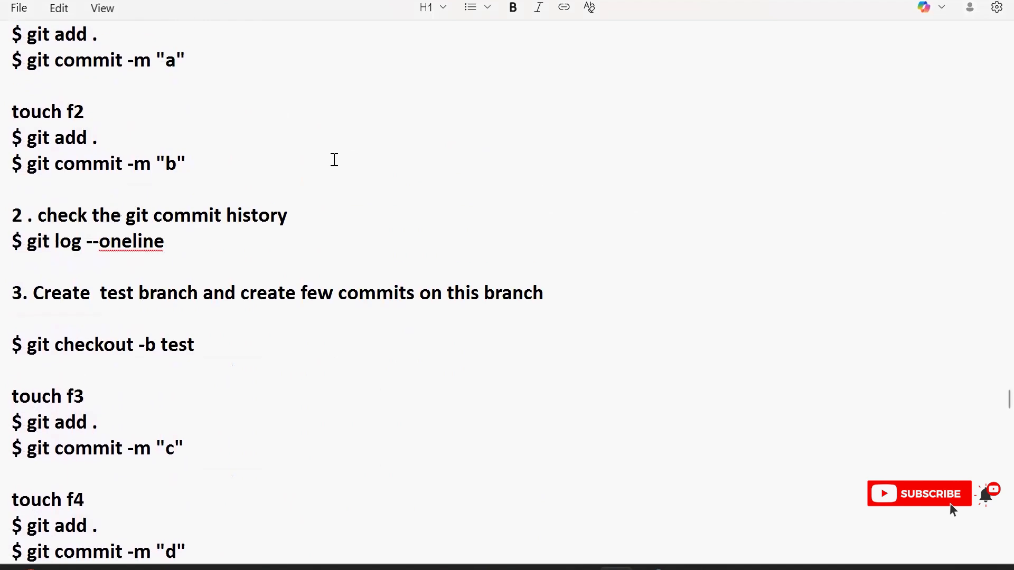
pyautogui.scroll(2, 334, 160)
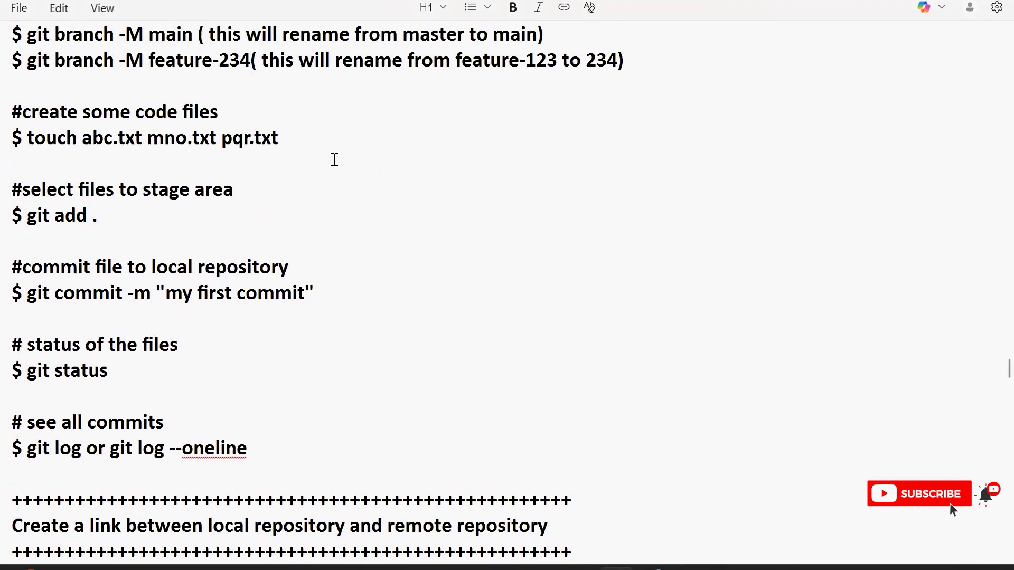
pyautogui.scroll(9, 405, 404)
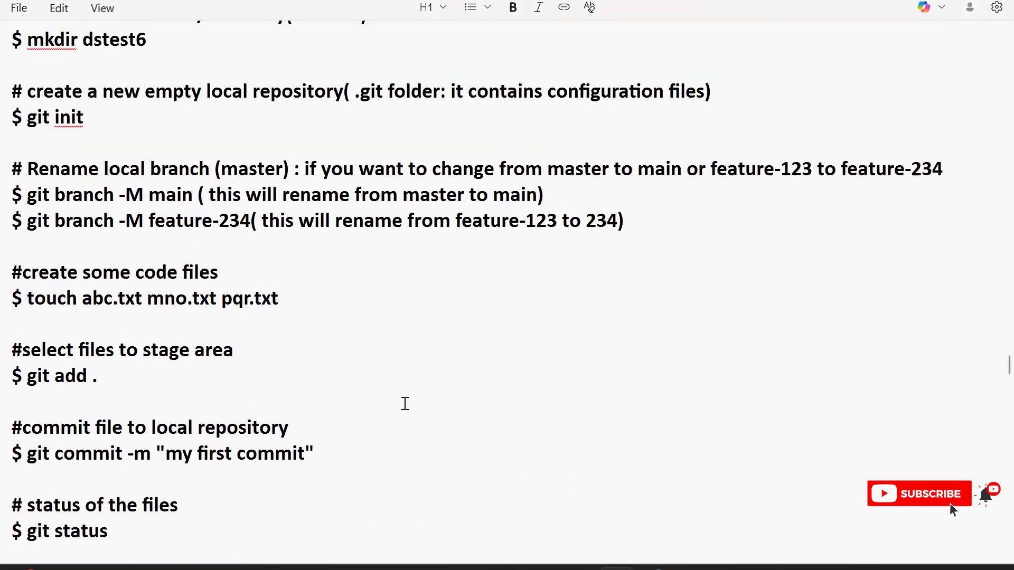
pyautogui.scroll(12, 405, 404)
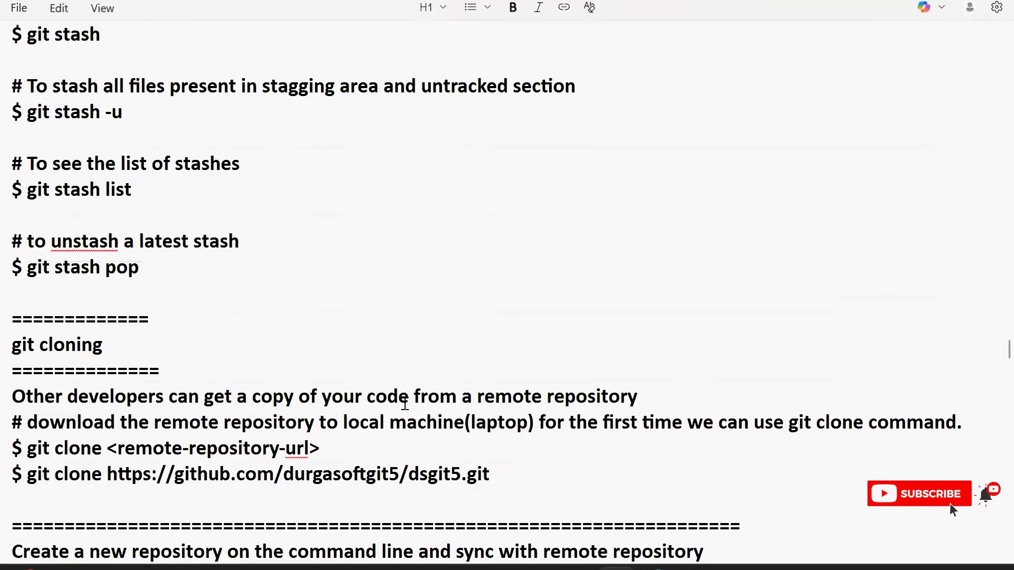
pyautogui.scroll(12, 405, 403)
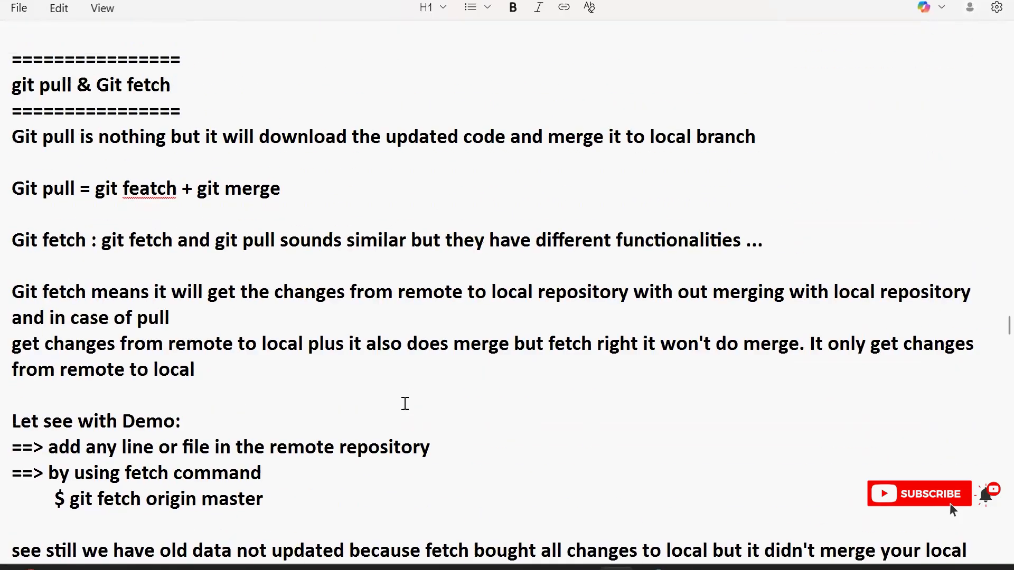